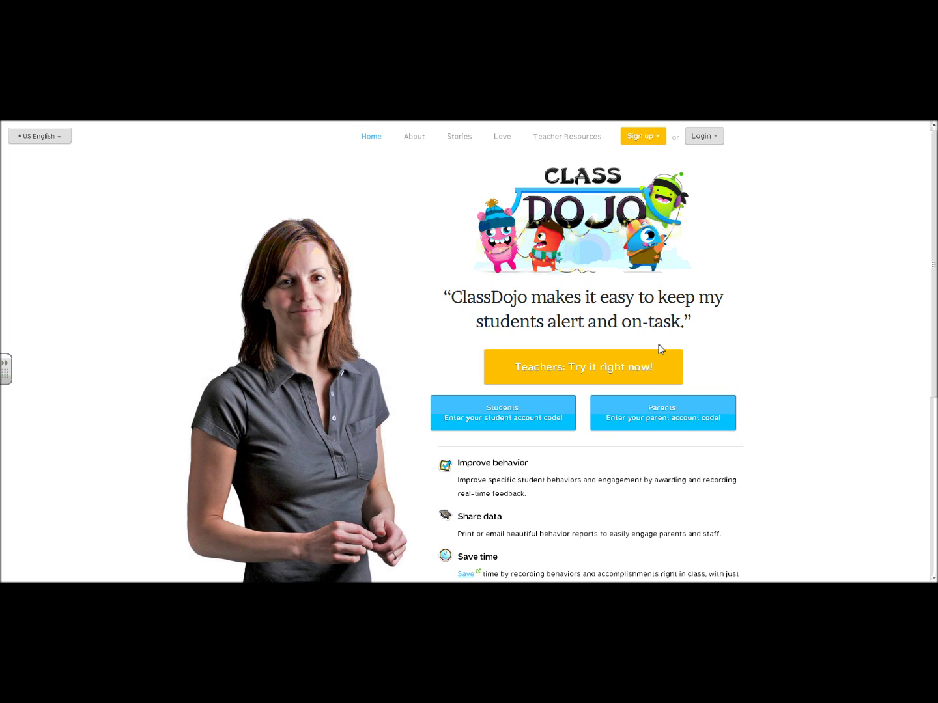
# - Open the teacher sign-up form and look over its title, first name, last name, email and password fields
pyautogui.click(655, 138)
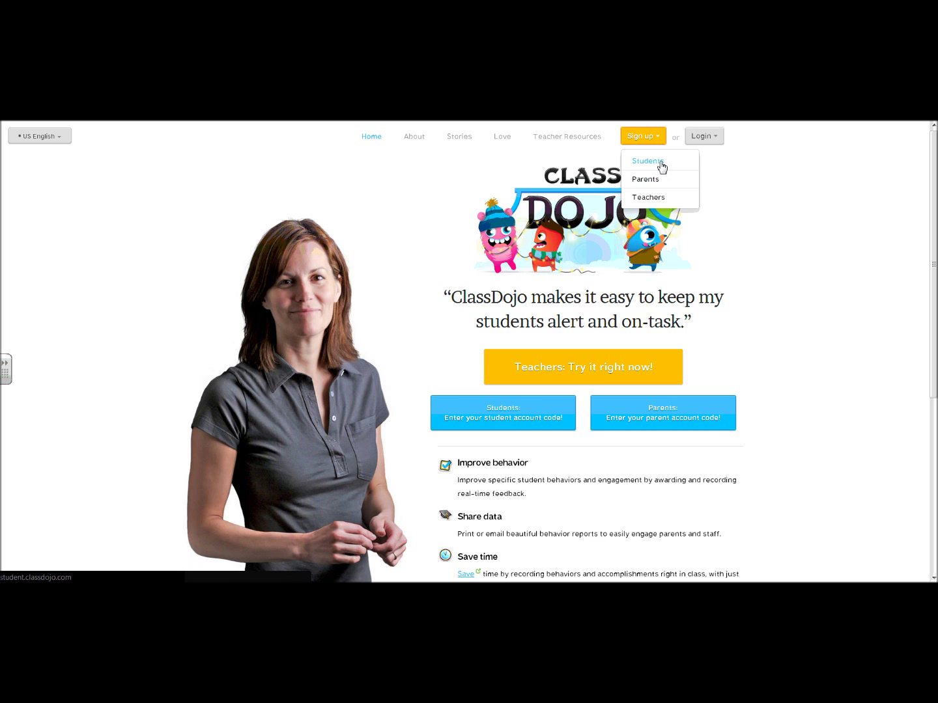
pyautogui.click(649, 199)
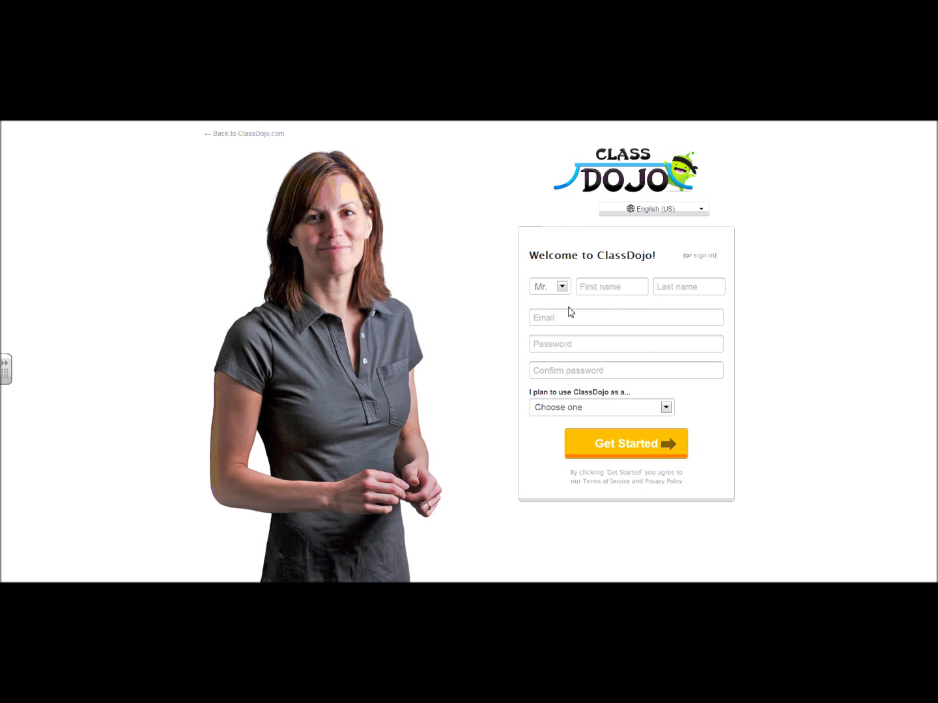
pyautogui.click(561, 287)
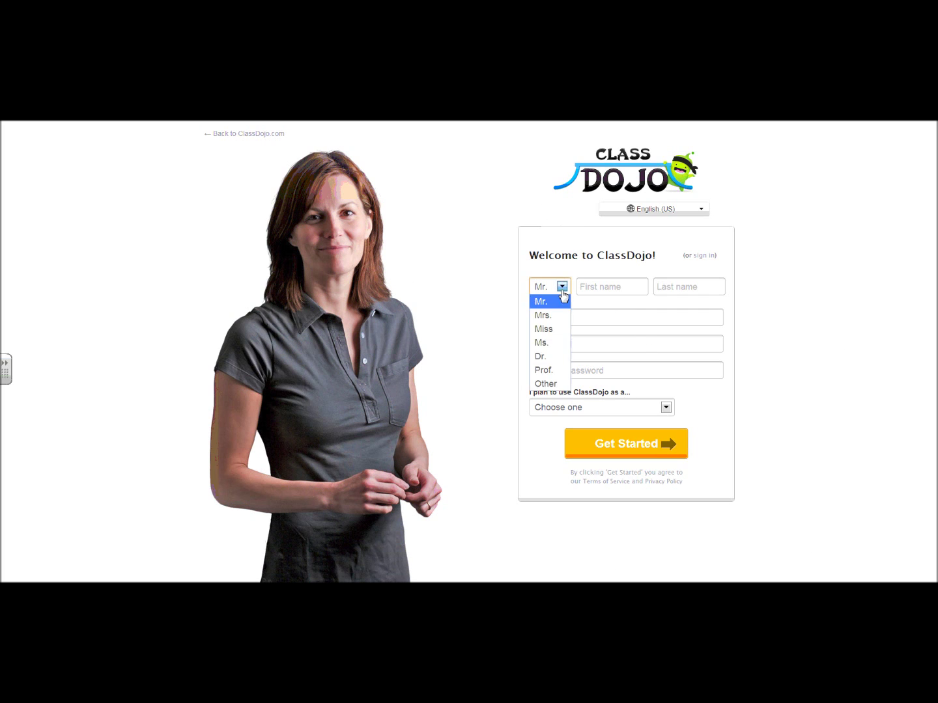
pyautogui.click(595, 311)
pyautogui.click(603, 287)
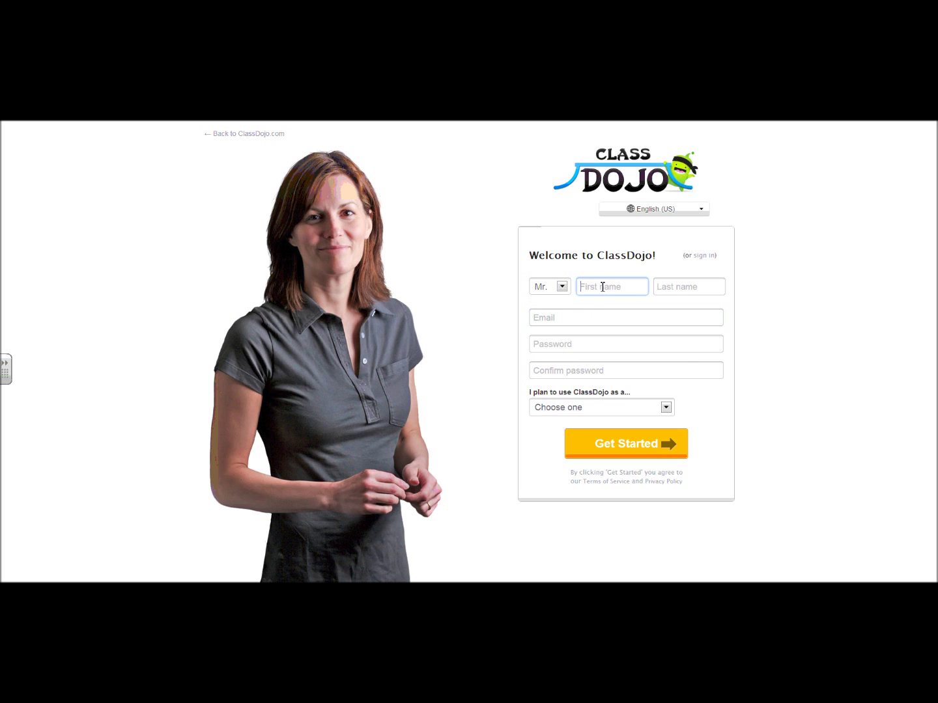
pyautogui.click(669, 293)
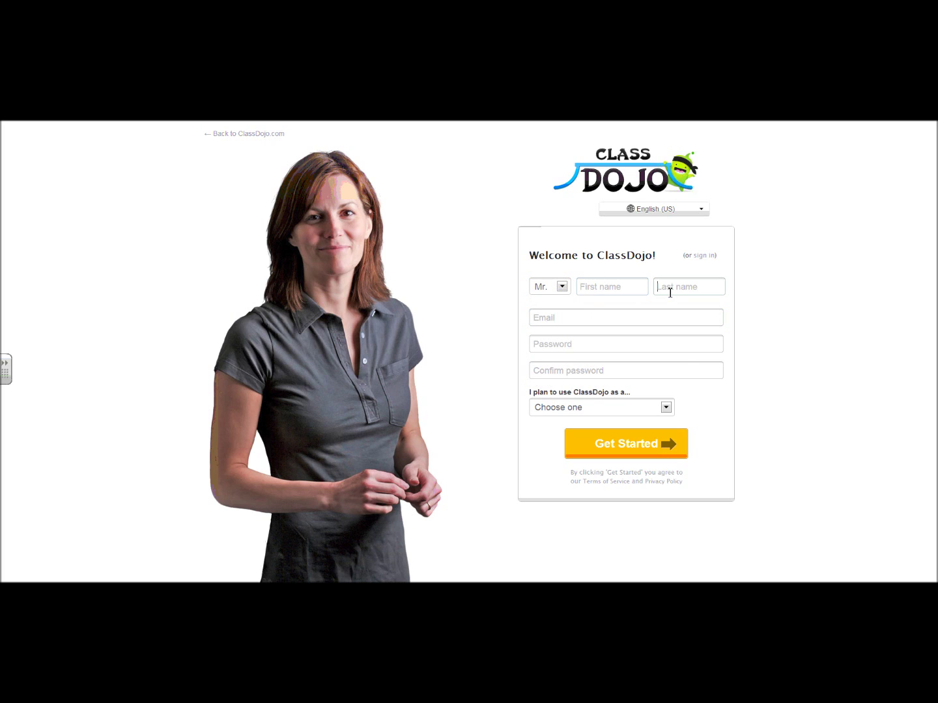
pyautogui.click(567, 320)
pyautogui.click(600, 345)
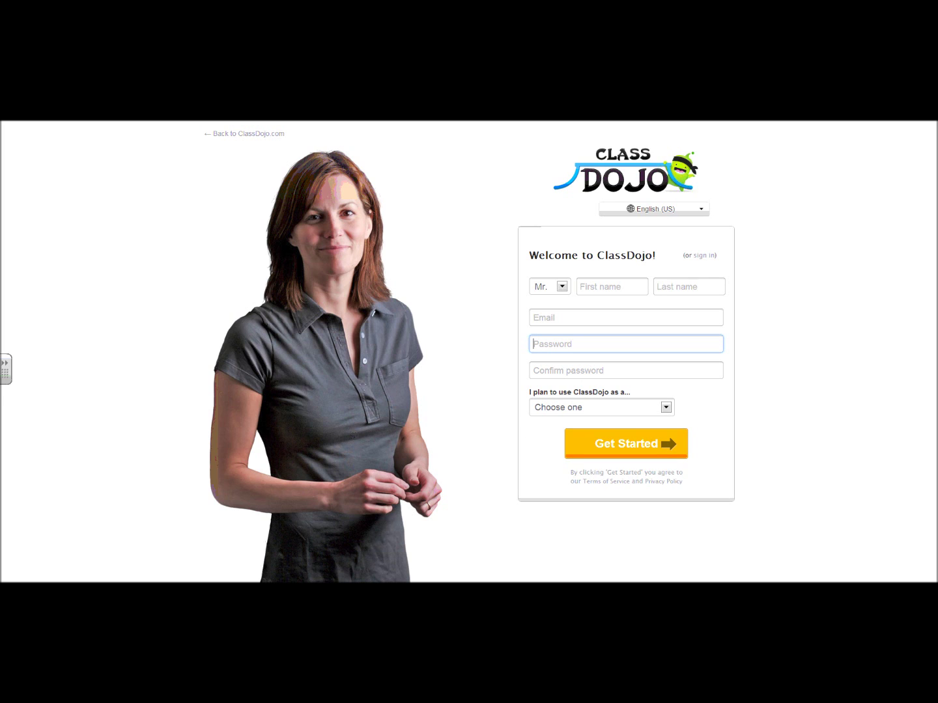
pyautogui.click(179, 590)
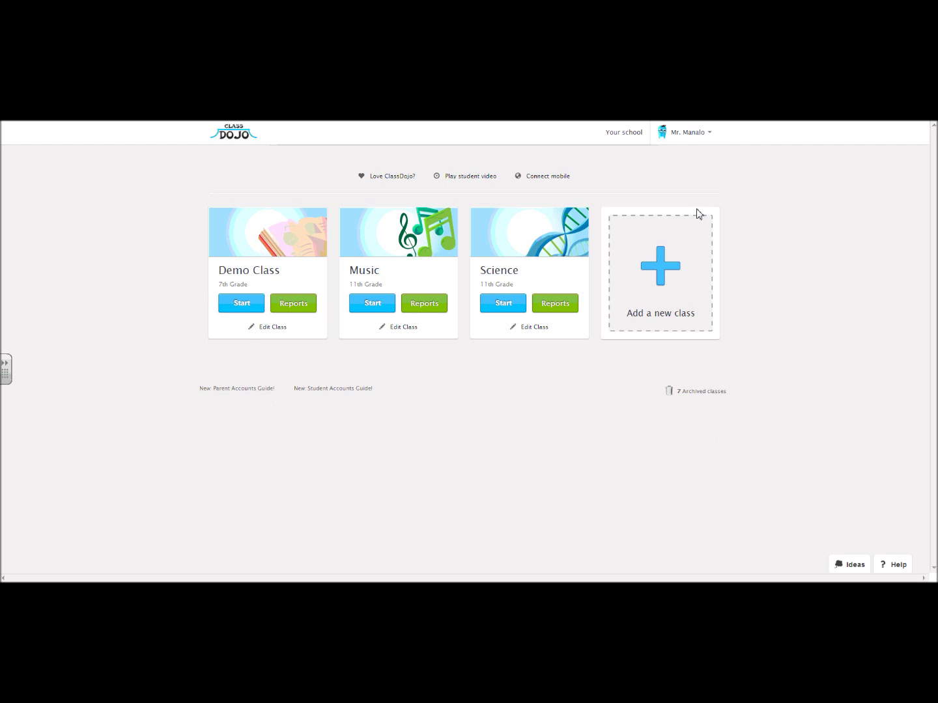
# - Open the profile settings, review the basic info, login details, language and timezone sections, and return to the class overview
pyautogui.click(694, 138)
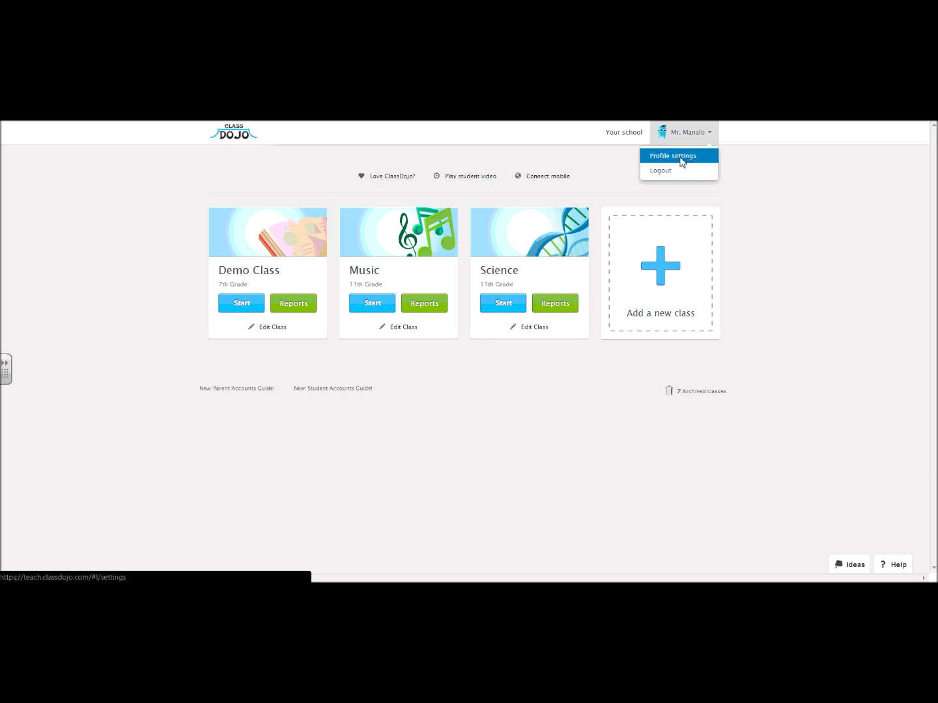
pyautogui.click(682, 161)
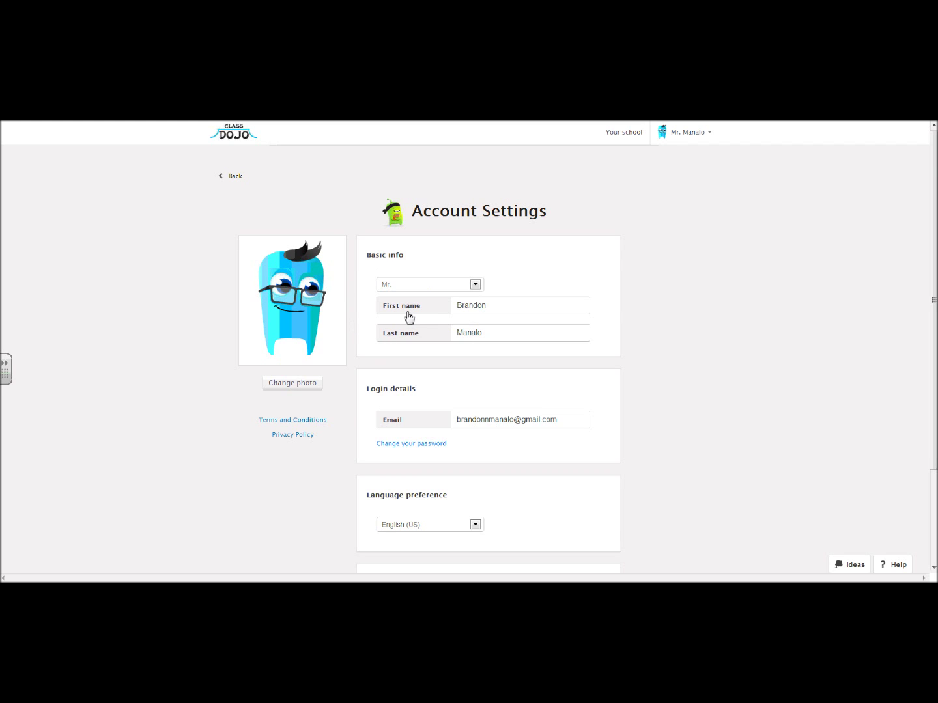
pyautogui.scroll(-1, 404, 322)
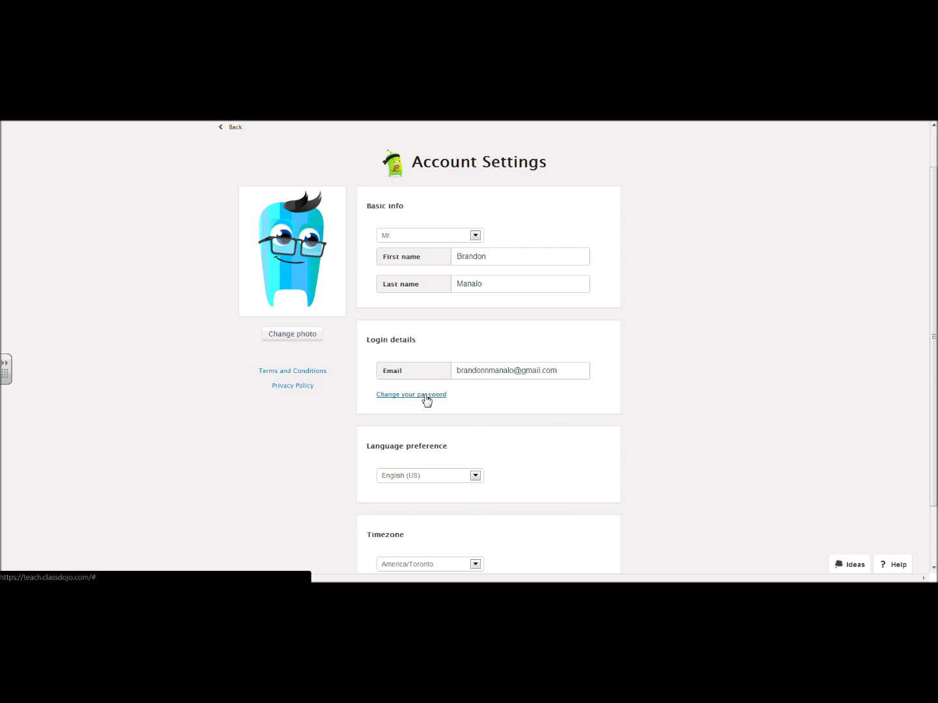
pyautogui.scroll(-1, 426, 400)
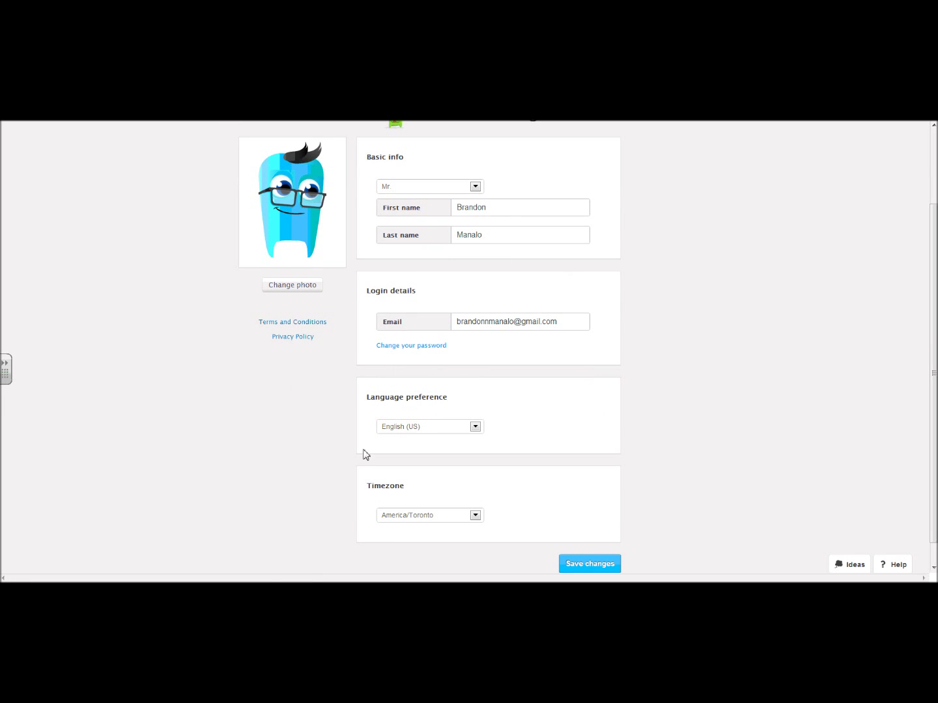
pyautogui.scroll(2, 290, 464)
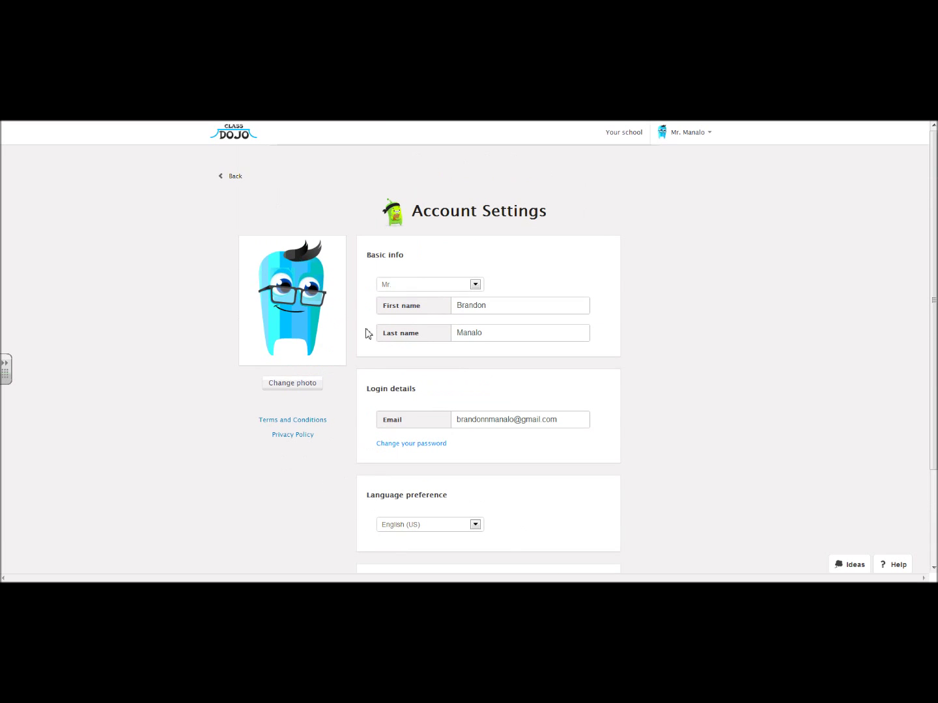
pyautogui.scroll(-1, 247, 358)
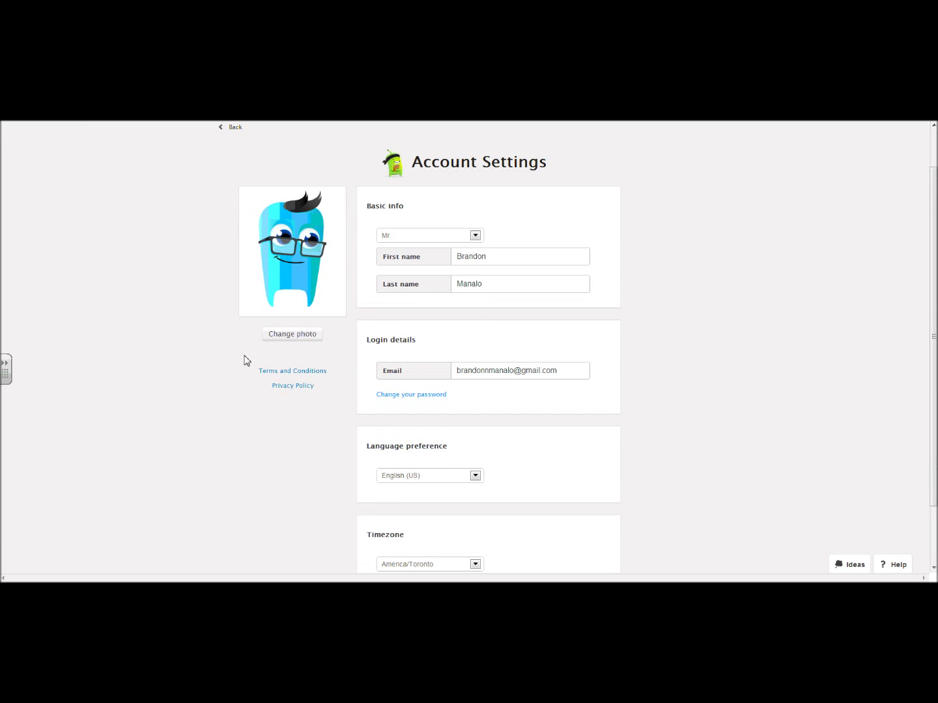
pyautogui.scroll(-2, 241, 354)
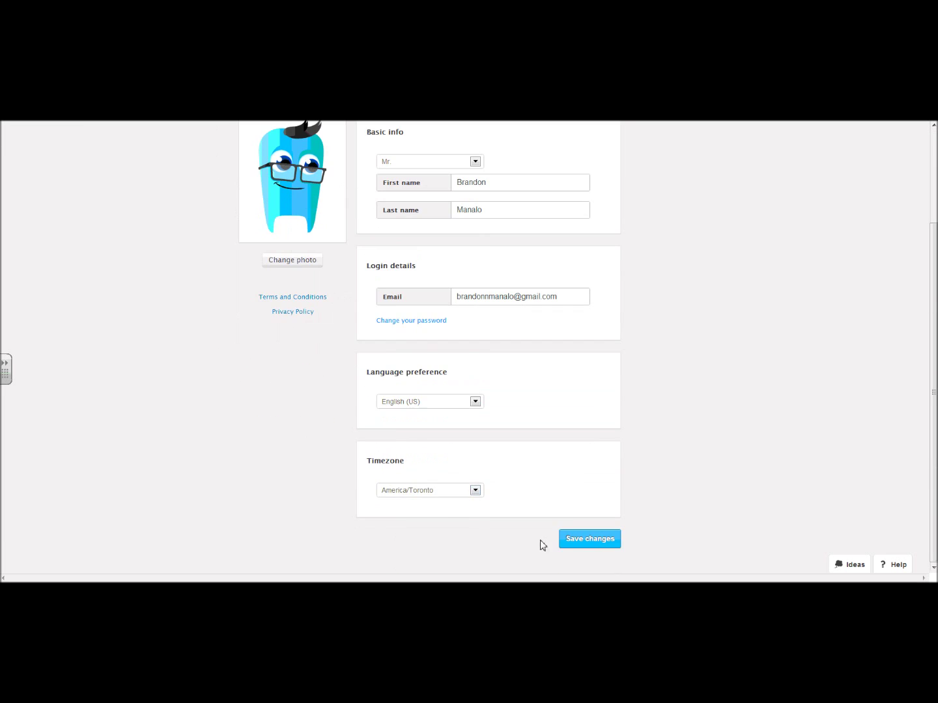
pyautogui.scroll(2, 209, 456)
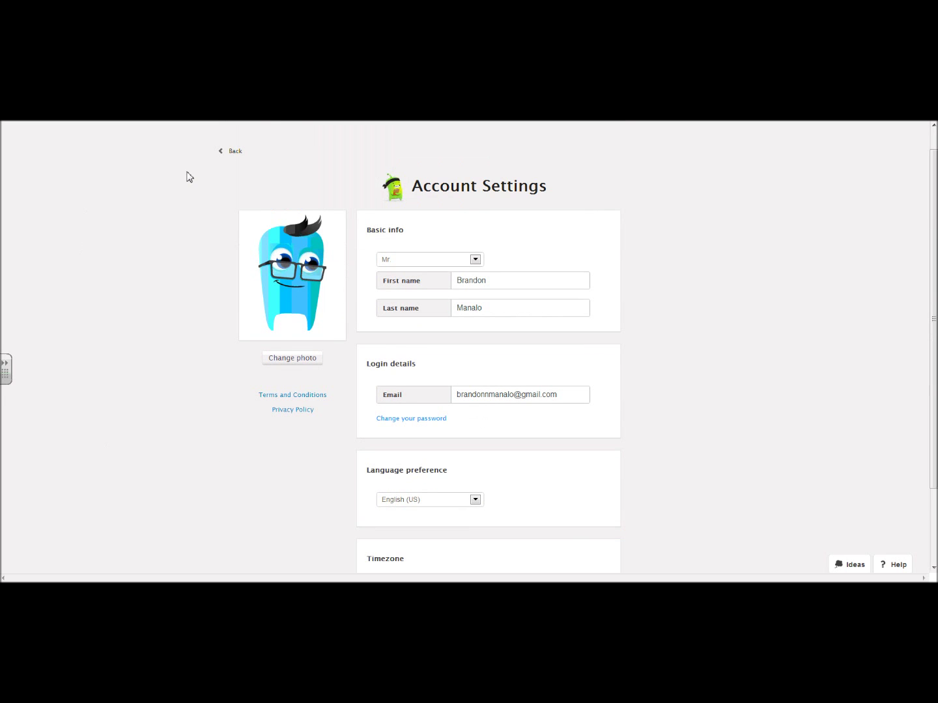
pyautogui.click(235, 151)
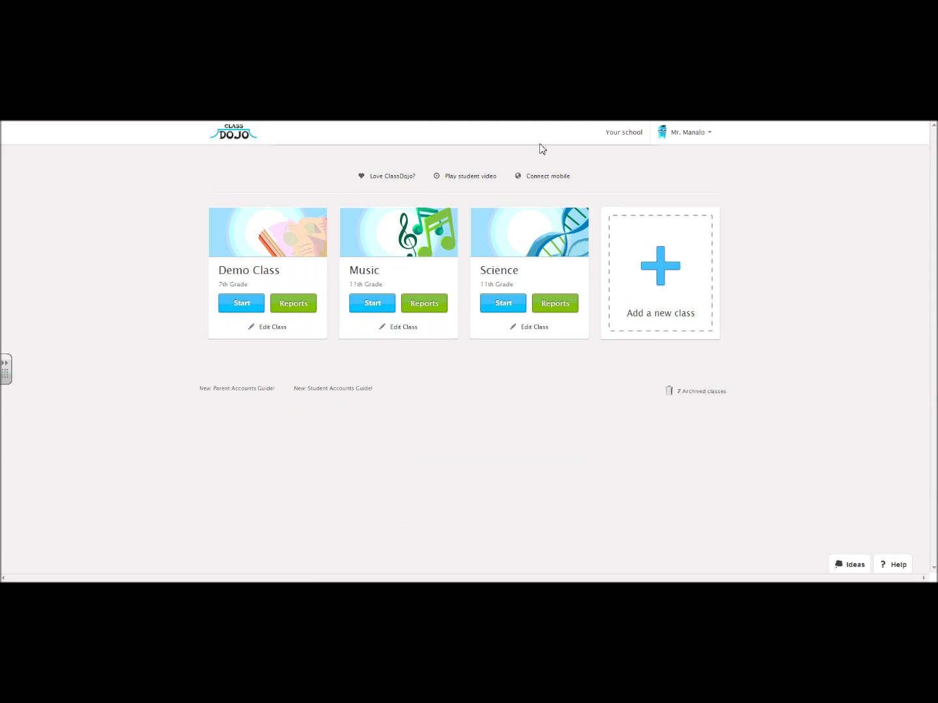
pyautogui.click(109, 581)
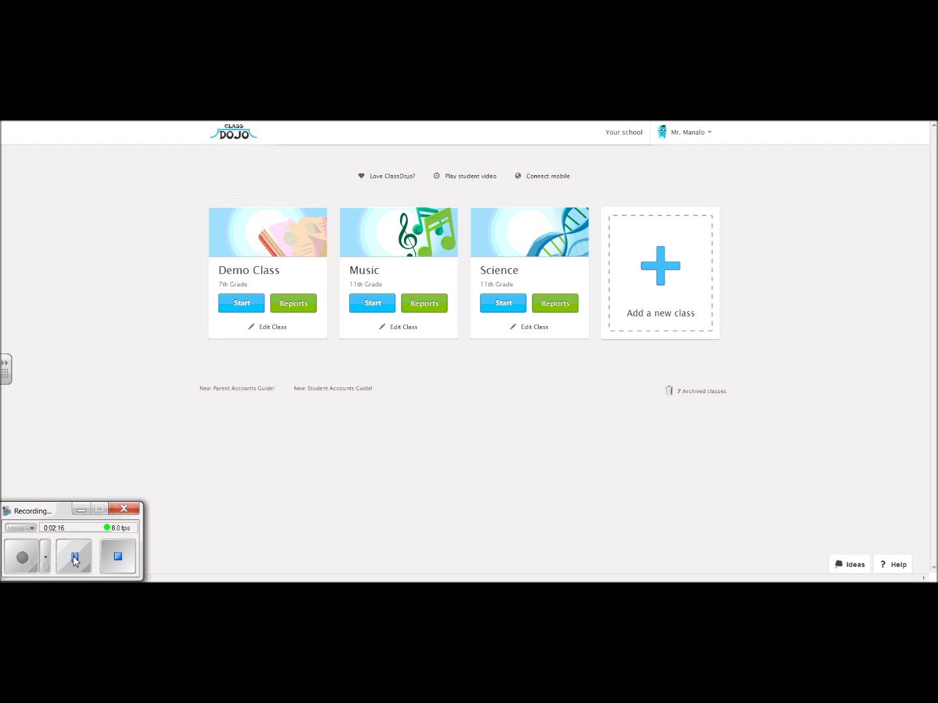
pyautogui.click(81, 510)
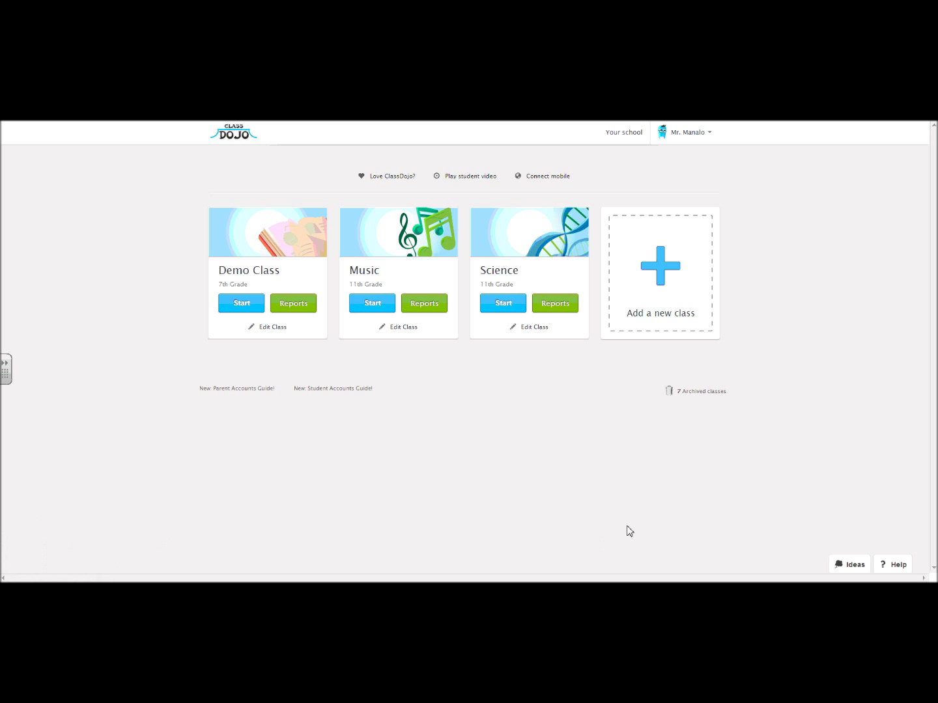
# - Start a new class and change its icon to the math operations picture
pyautogui.click(685, 311)
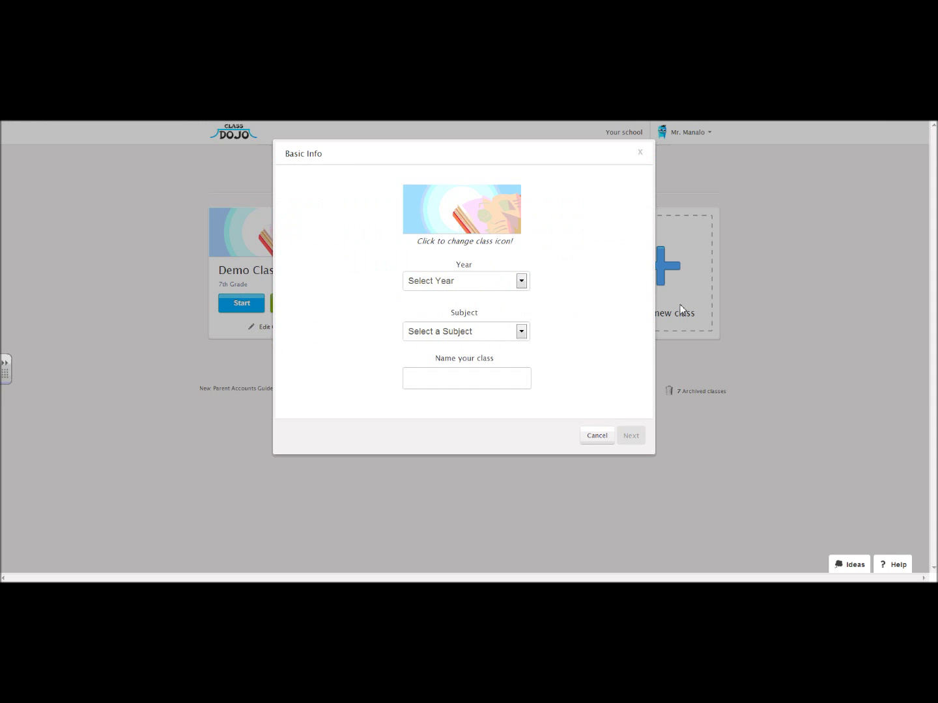
pyautogui.click(485, 222)
pyautogui.click(485, 221)
pyautogui.click(485, 221)
pyautogui.click(485, 221)
pyautogui.click(485, 221)
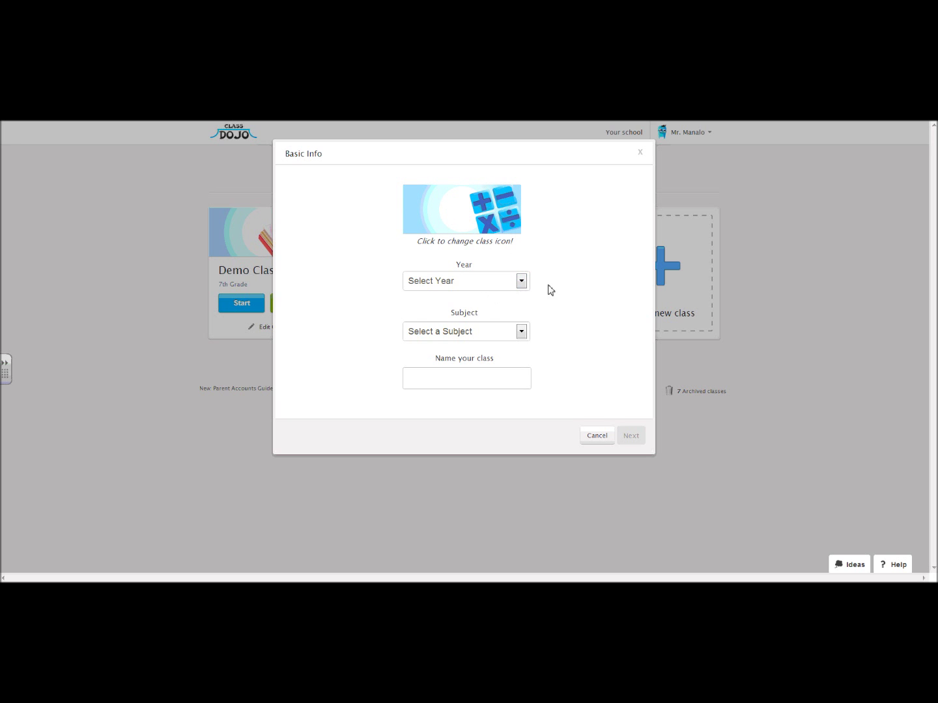
# - Set the new class's year to 11th Grade
pyautogui.click(521, 282)
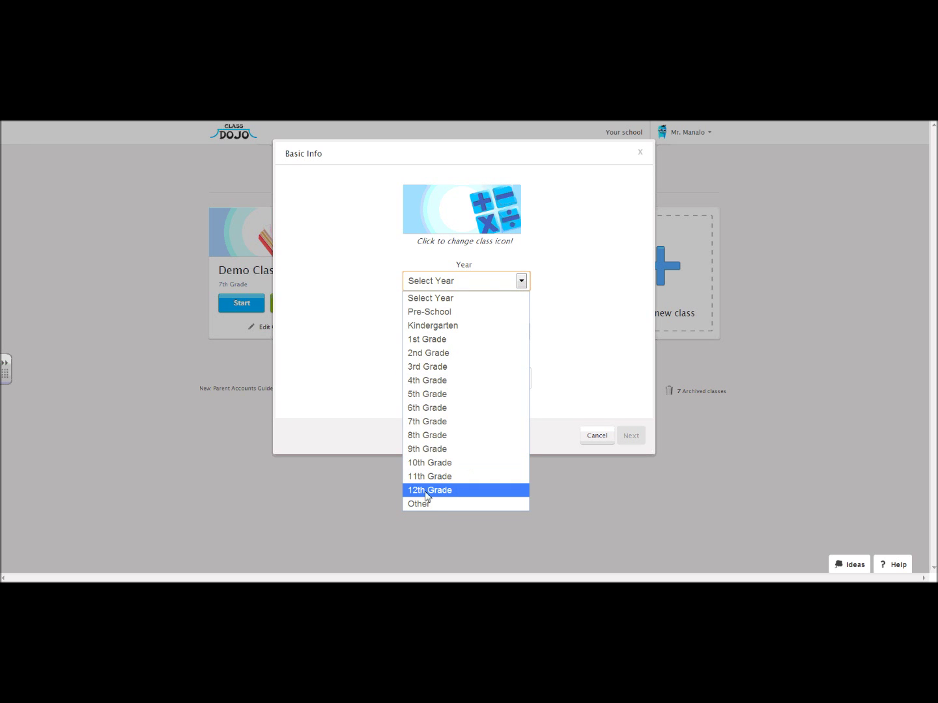
pyautogui.click(472, 481)
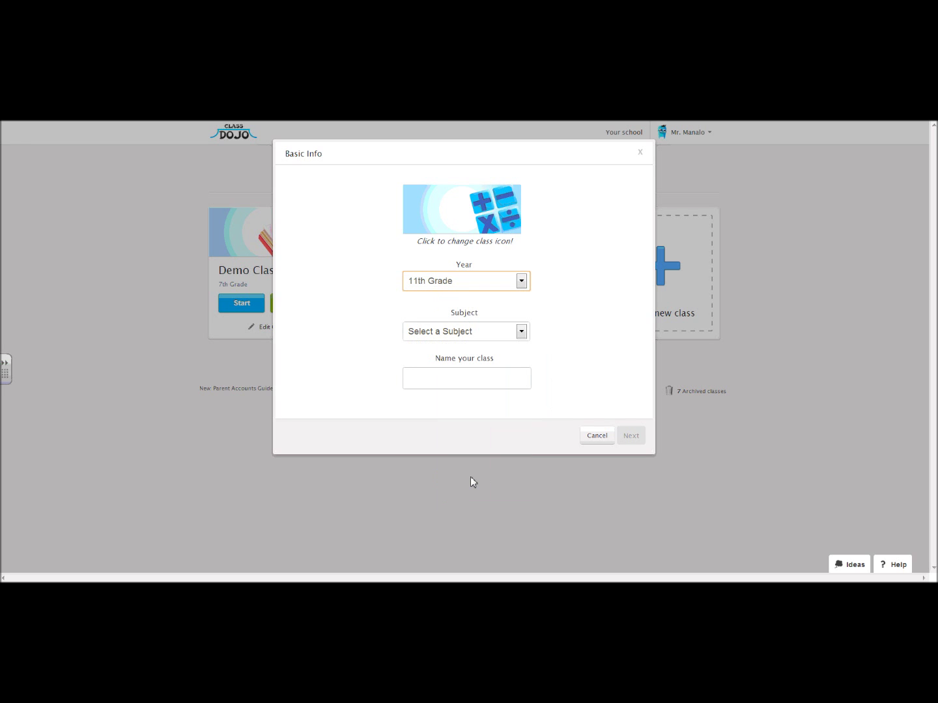
pyautogui.click(382, 357)
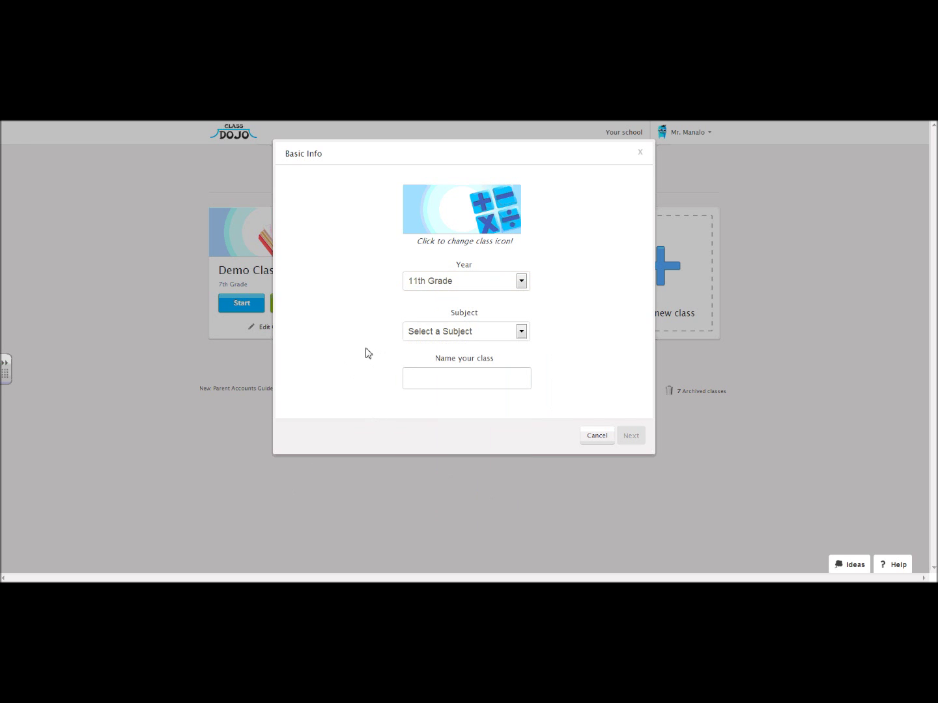
# - Set the subject to Math, name the class "Math" and continue to the student list
pyautogui.click(420, 336)
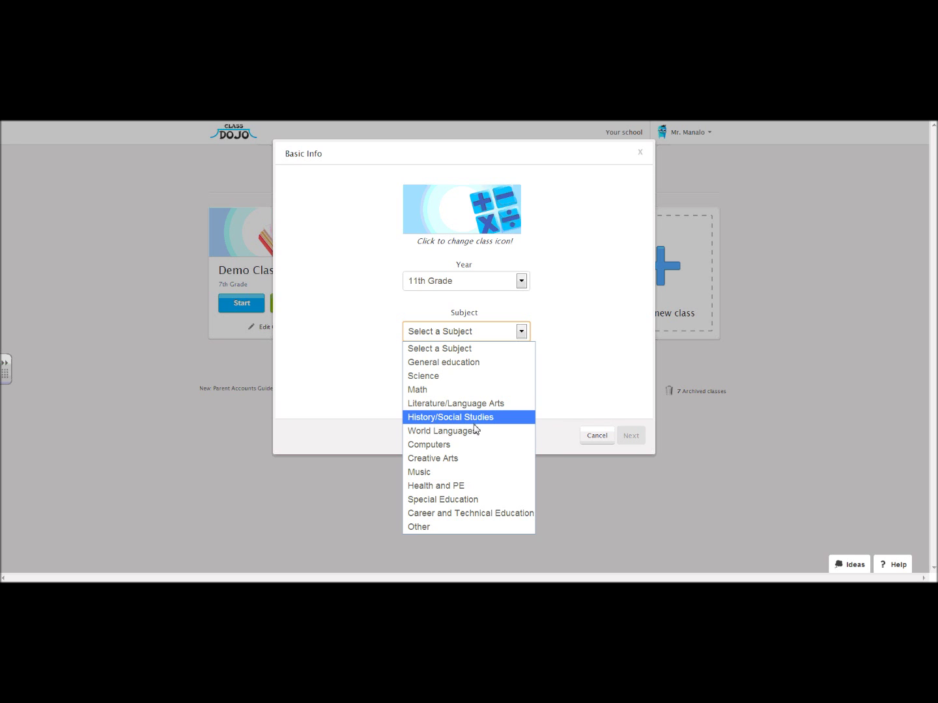
pyautogui.click(472, 392)
pyautogui.click(470, 384)
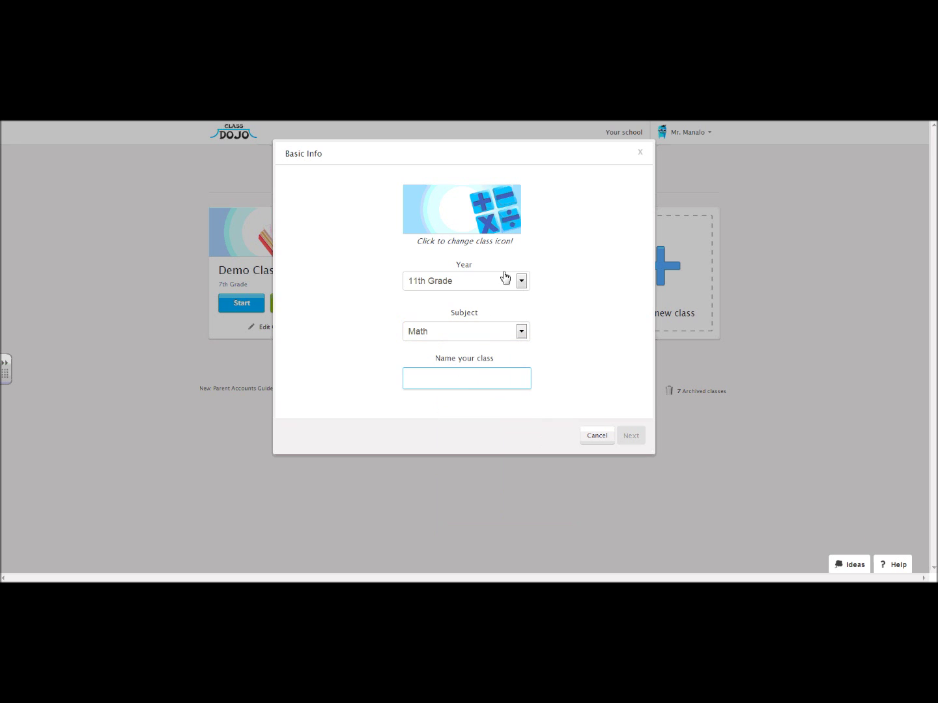
pyautogui.write('Math')
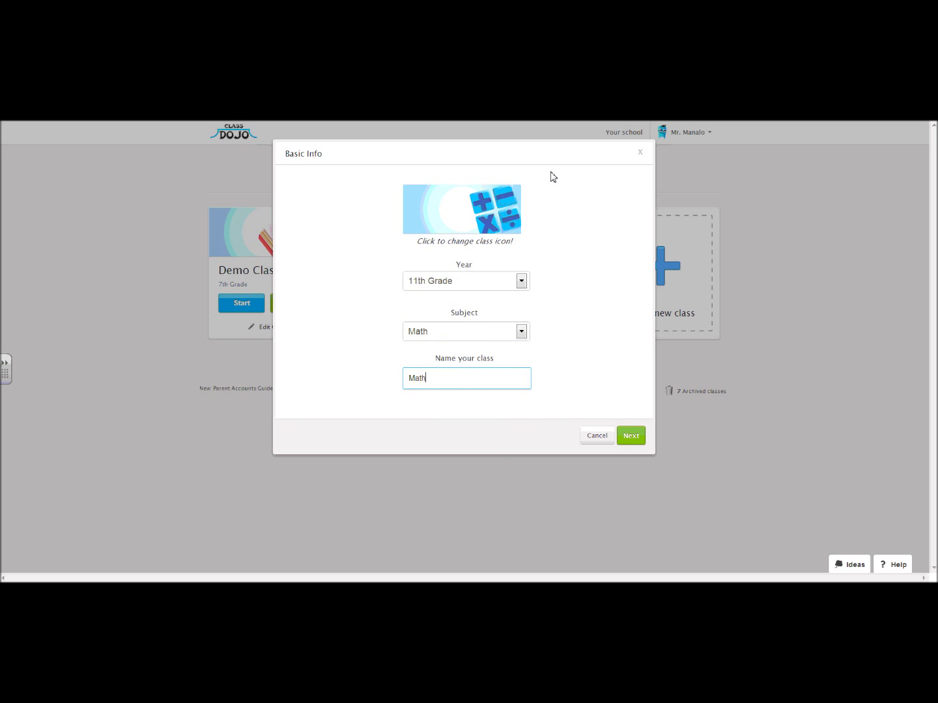
pyautogui.click(630, 437)
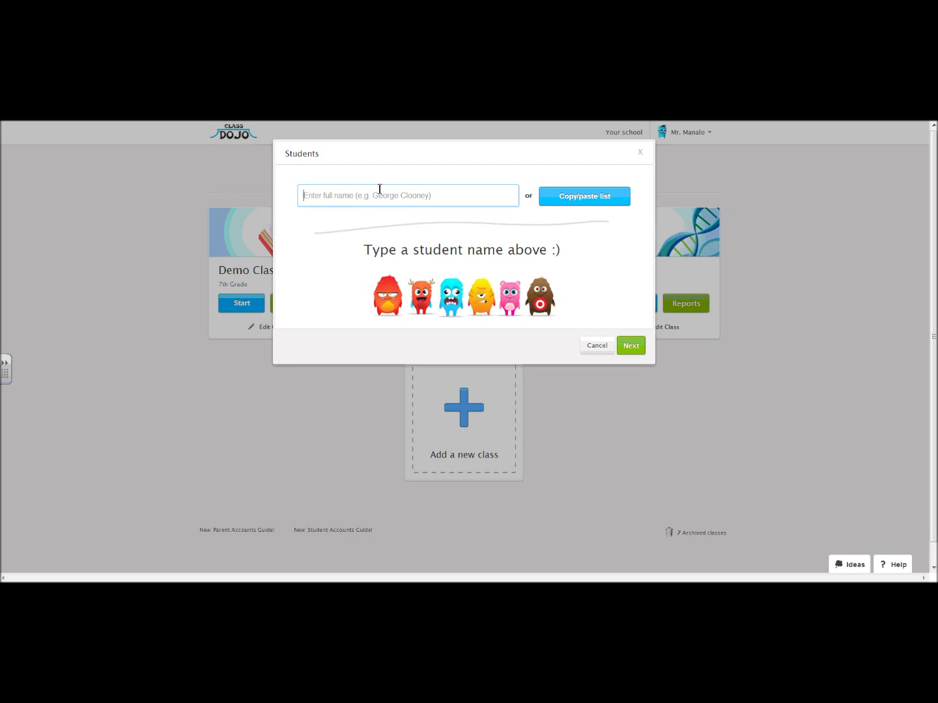
pyautogui.write('Brabdi')
pyautogui.press('BackSpace')
pyautogui.press('BackSpace')
pyautogui.press('BackSpace')
pyautogui.press('BackSpace')
pyautogui.press('BackSpace')
pyautogui.press('BackSpace')
# - Add three students to the class by first name and continue to the behavior customization
pyautogui.write('Bran')
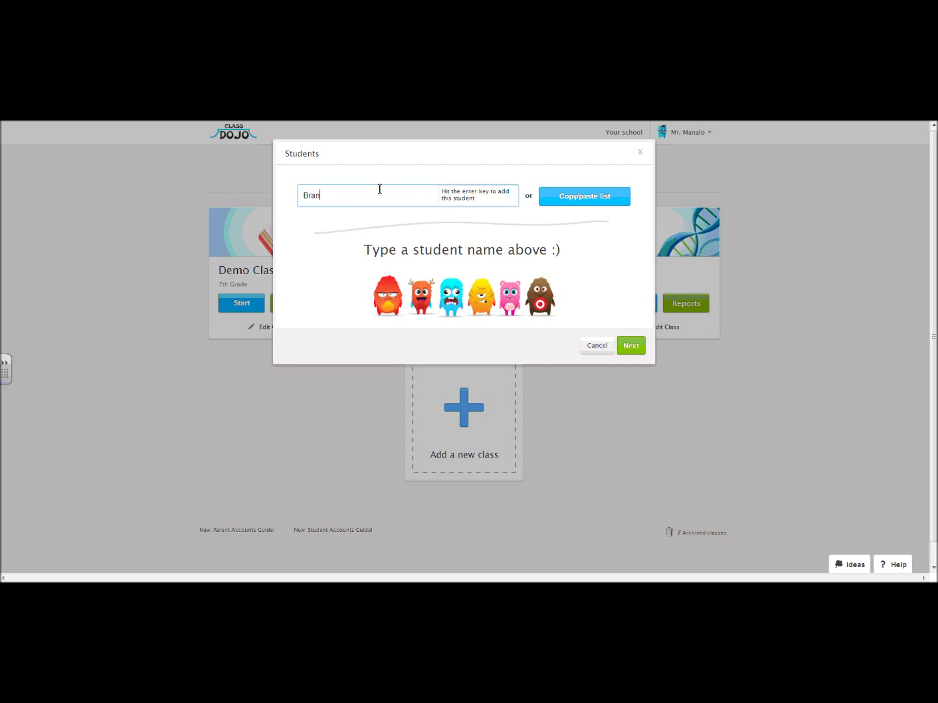
pyautogui.write('don')
pyautogui.press('Return')
pyautogui.write('Calvin')
pyautogui.press('Return')
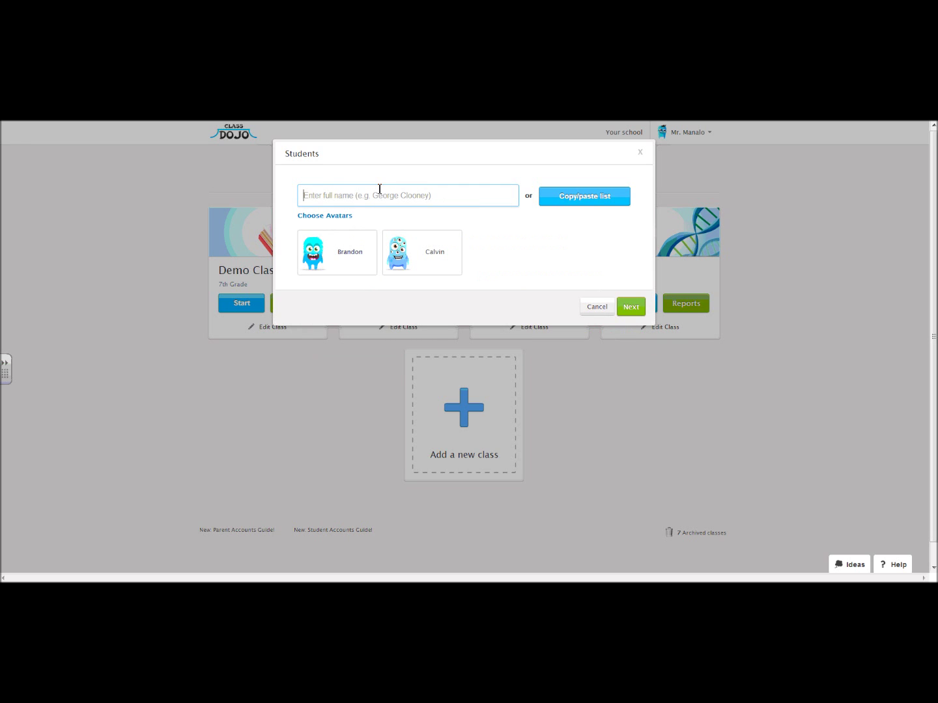
pyautogui.write('Frank')
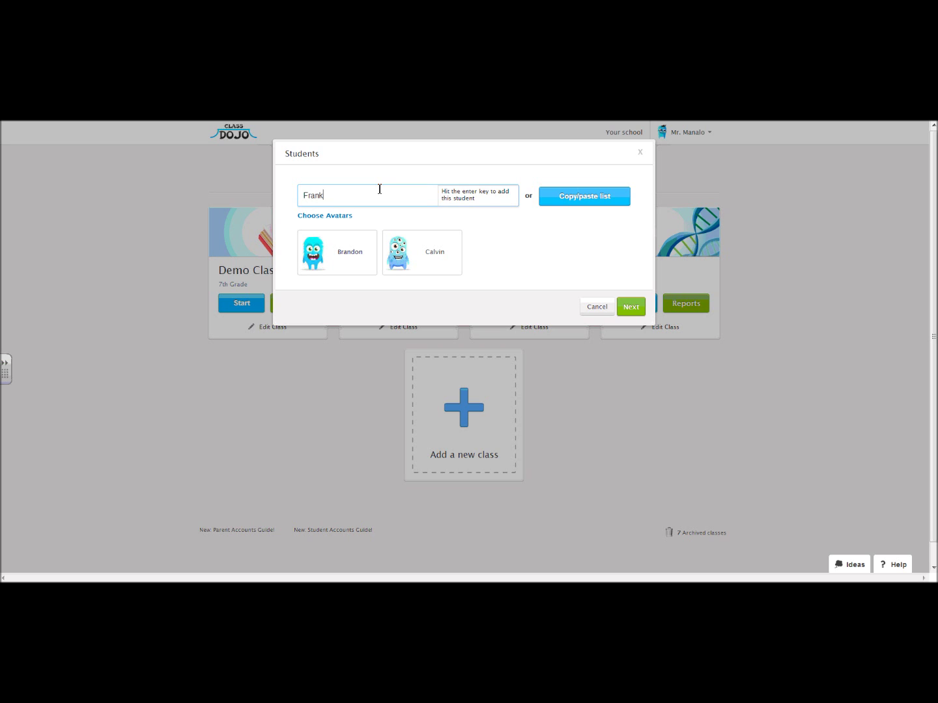
pyautogui.press('Return')
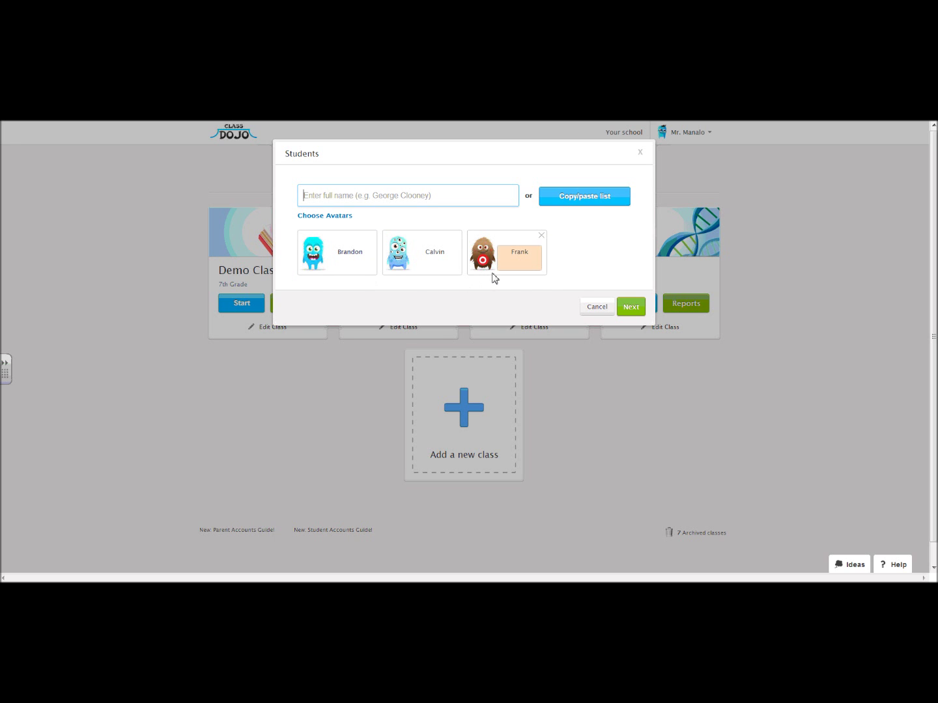
pyautogui.click(625, 307)
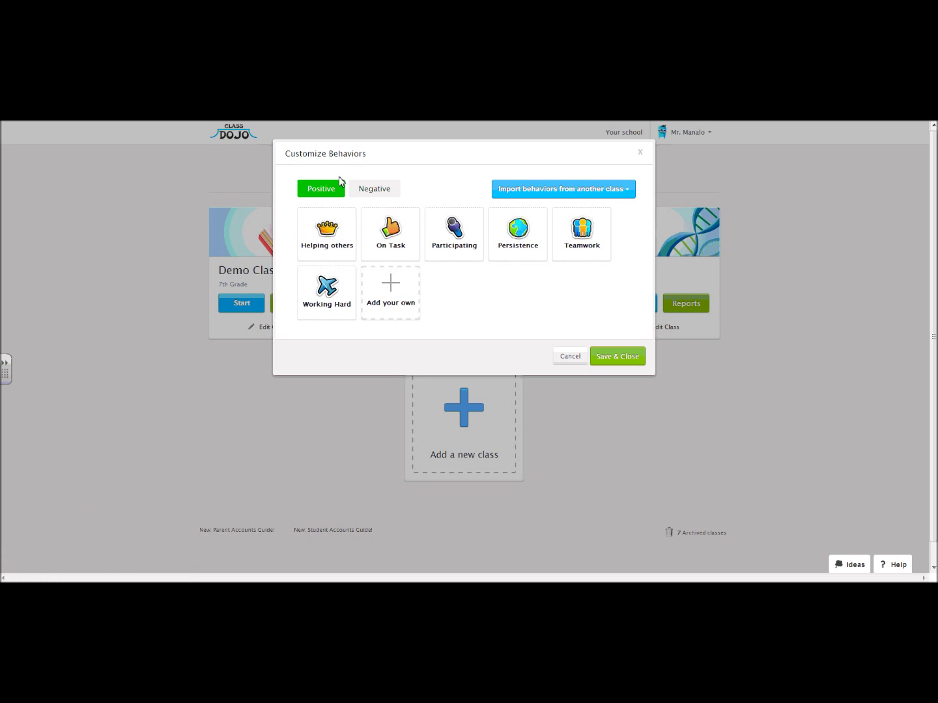
# - Examine the positive and negative behavior lists and the icons available for adding a custom behavior of each type
pyautogui.click(366, 190)
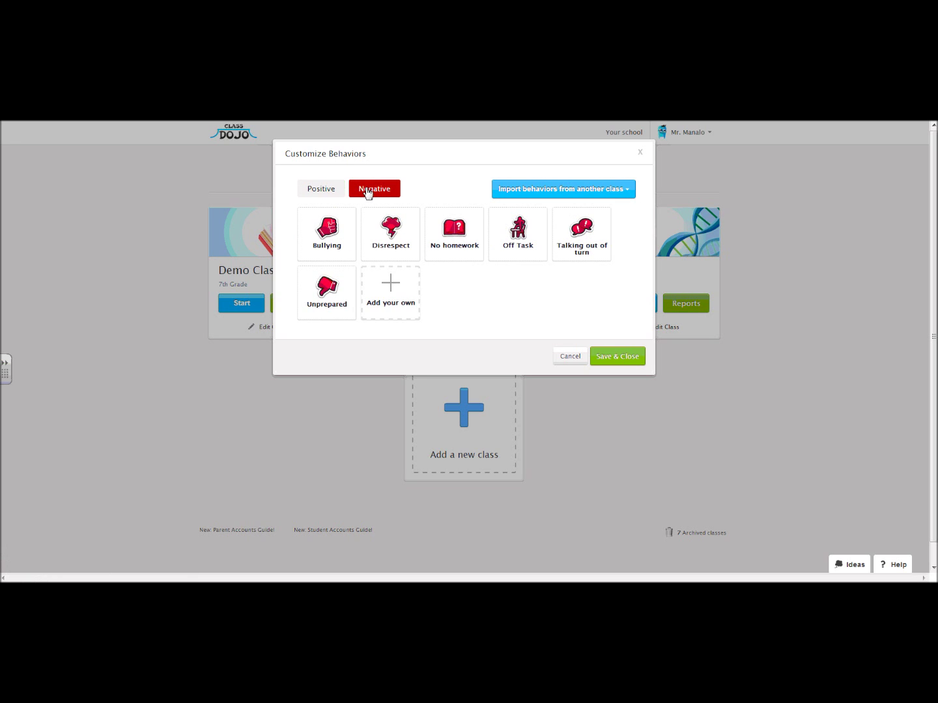
pyautogui.click(335, 195)
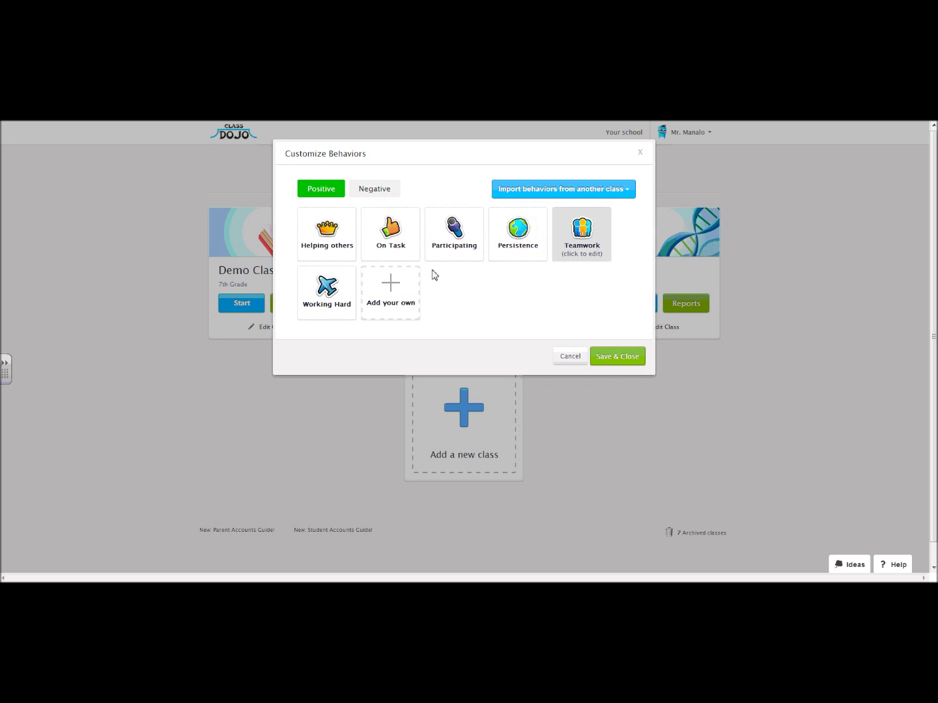
pyautogui.click(387, 302)
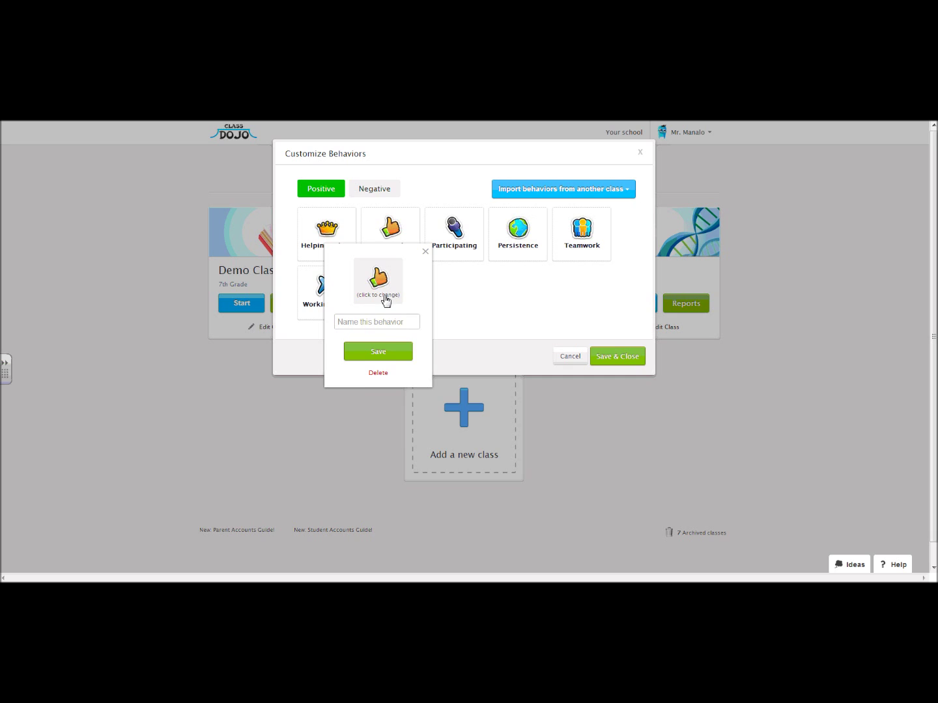
pyautogui.click(385, 300)
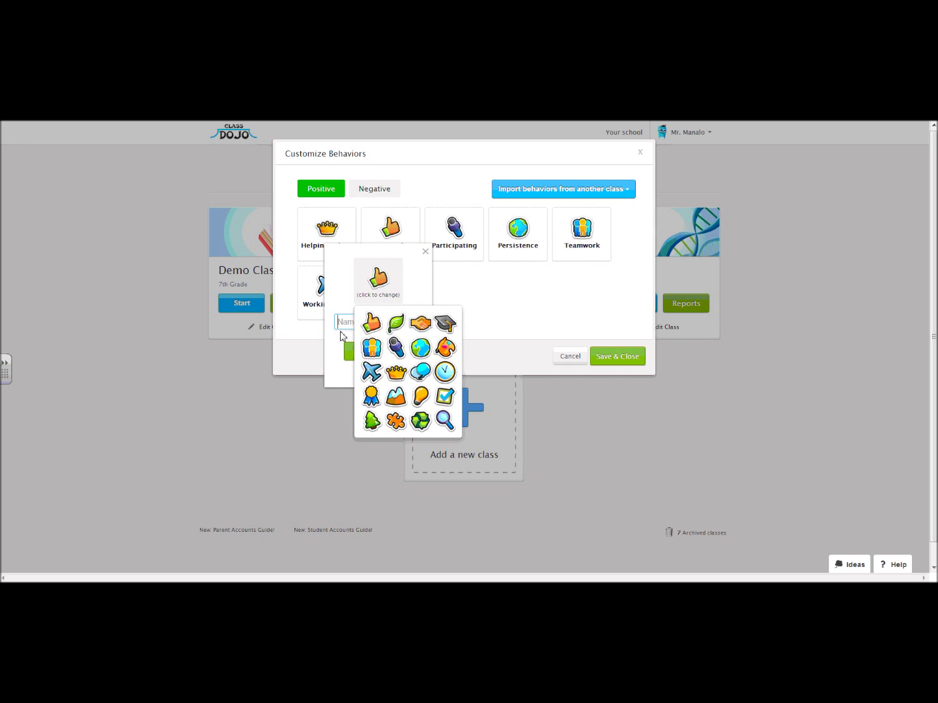
pyautogui.click(425, 252)
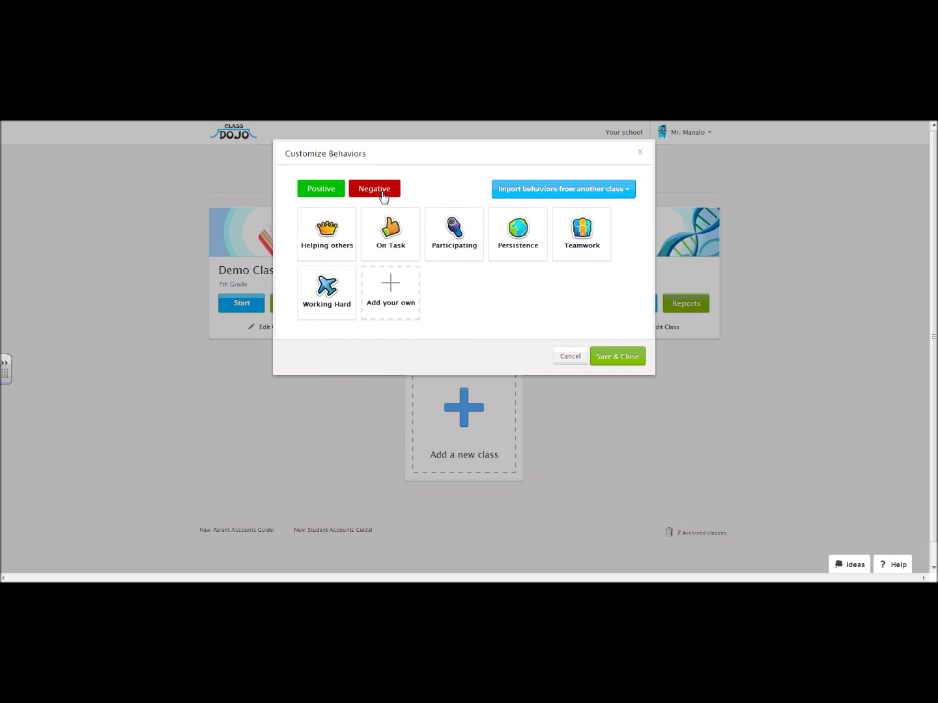
pyautogui.click(382, 195)
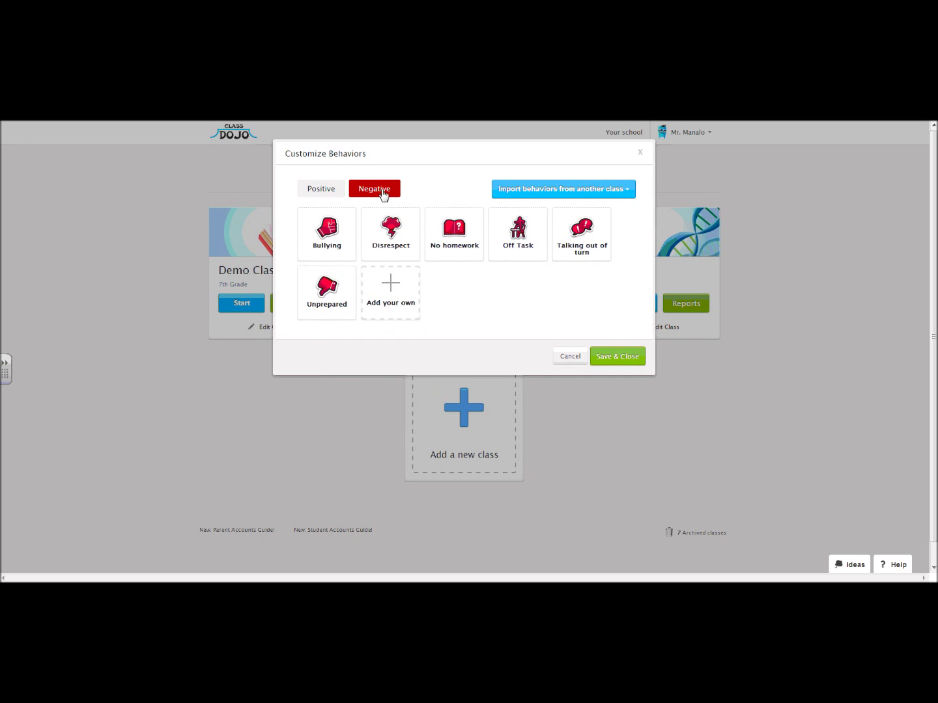
pyautogui.click(389, 311)
pyautogui.click(382, 291)
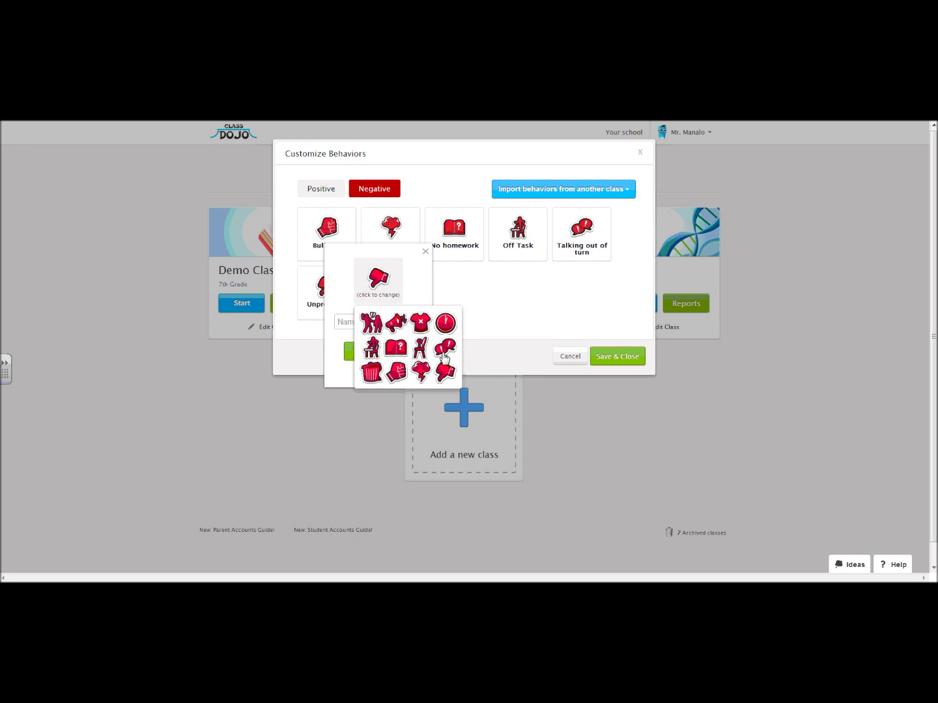
pyautogui.click(425, 252)
pyautogui.click(325, 192)
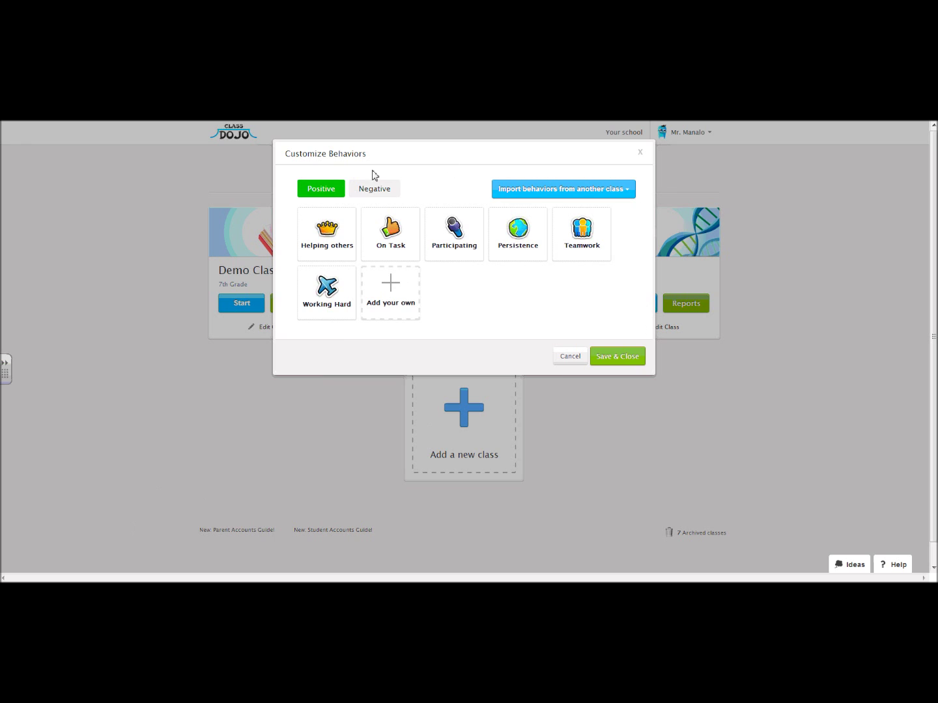
# - Save the new class with its default behaviors and skip the student invitation codes
pyautogui.click(618, 366)
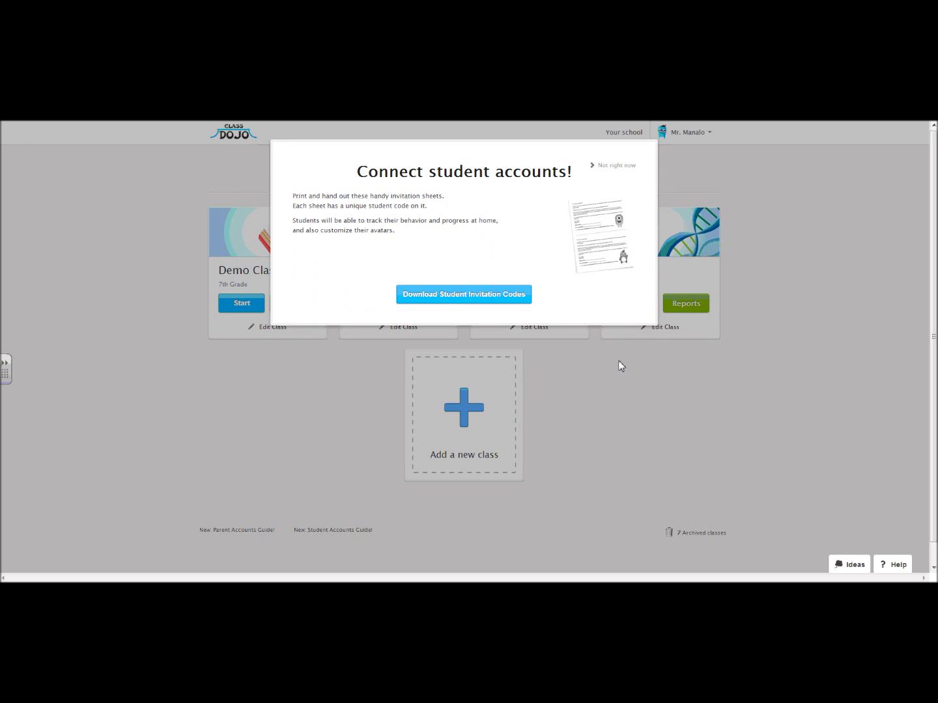
pyautogui.click(615, 168)
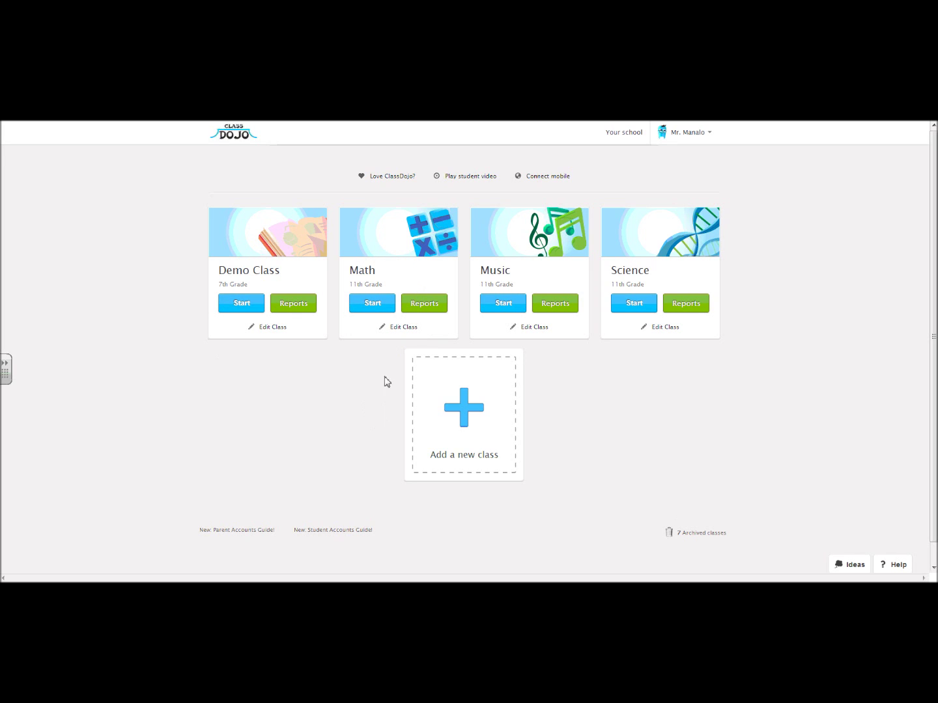
# - Add a fourth student to the Math class by first name, save the class and skip the student invitation codes
pyautogui.click(399, 332)
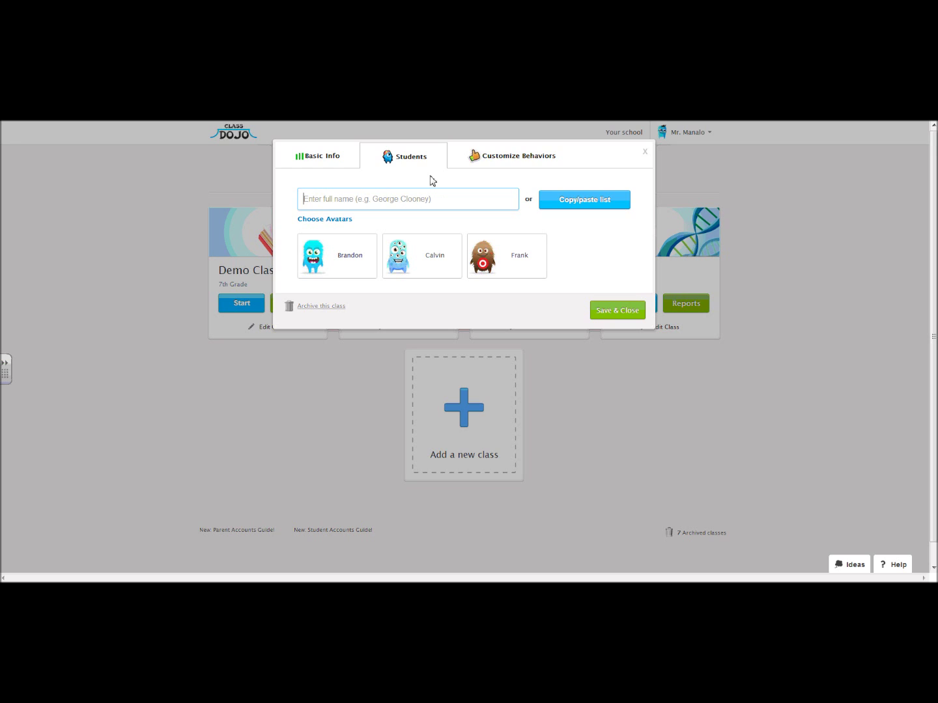
pyautogui.write('Joel')
pyautogui.press('Return')
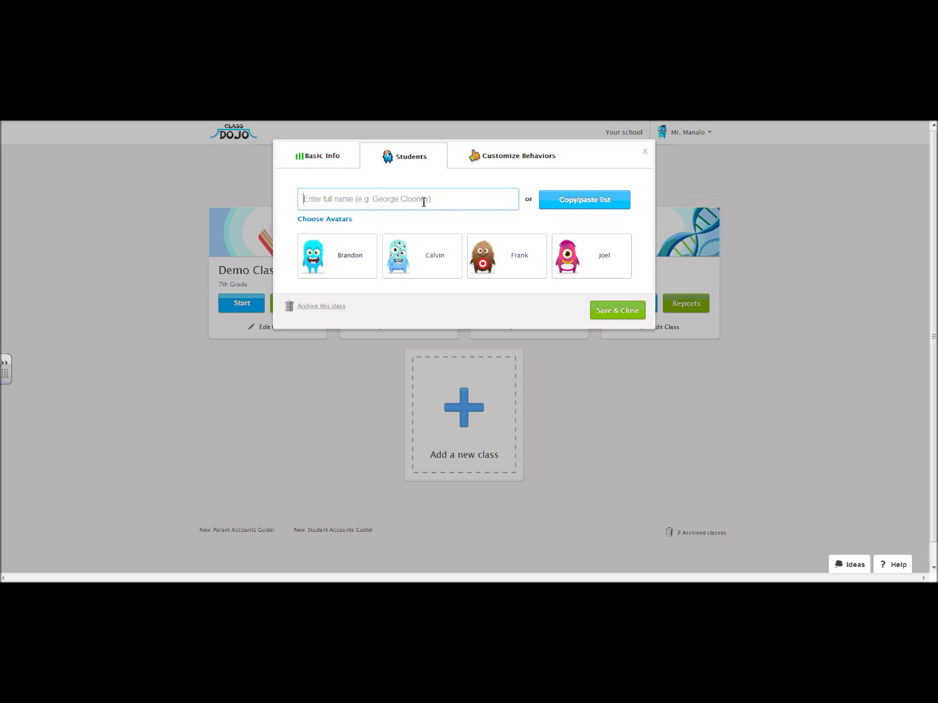
pyautogui.moveTo(599, 264)
pyautogui.click(613, 312)
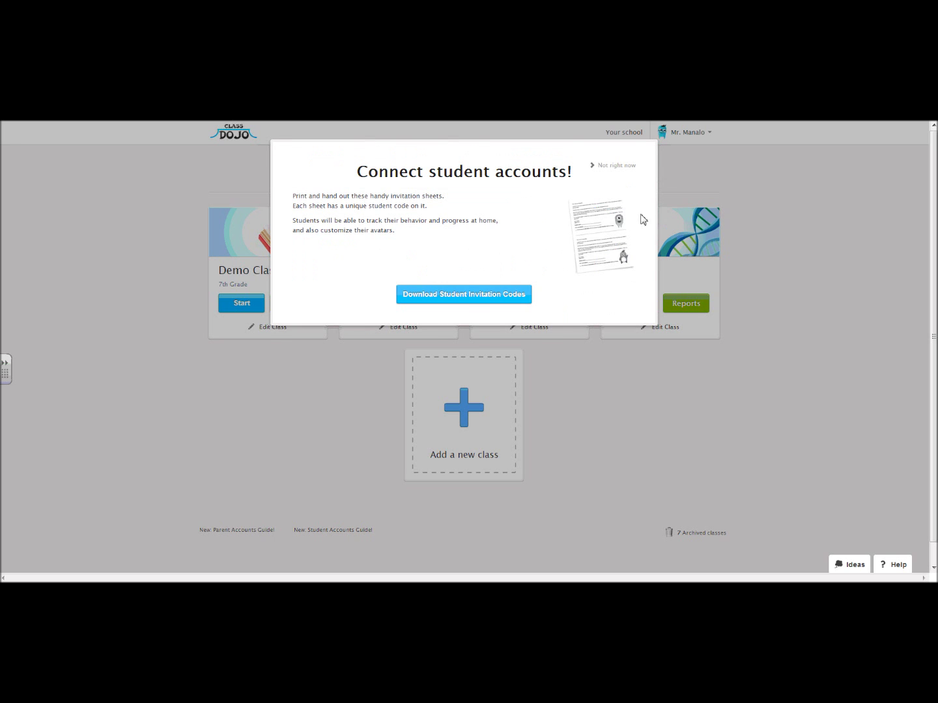
pyautogui.click(612, 166)
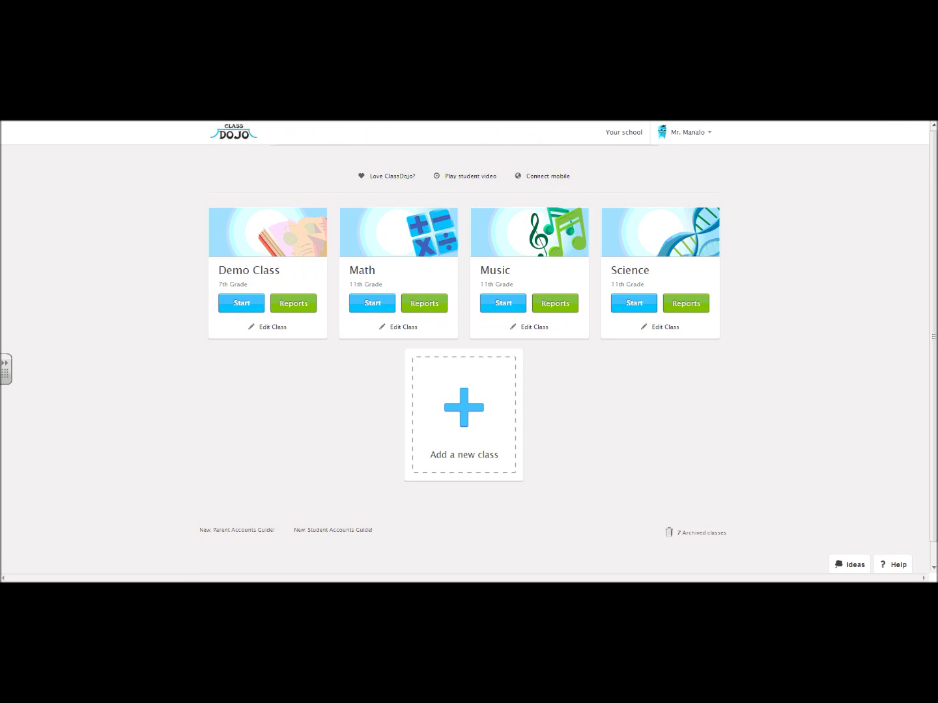
# - Start the Math class session and minimize the recorder window
pyautogui.click(187, 590)
pyautogui.click(80, 555)
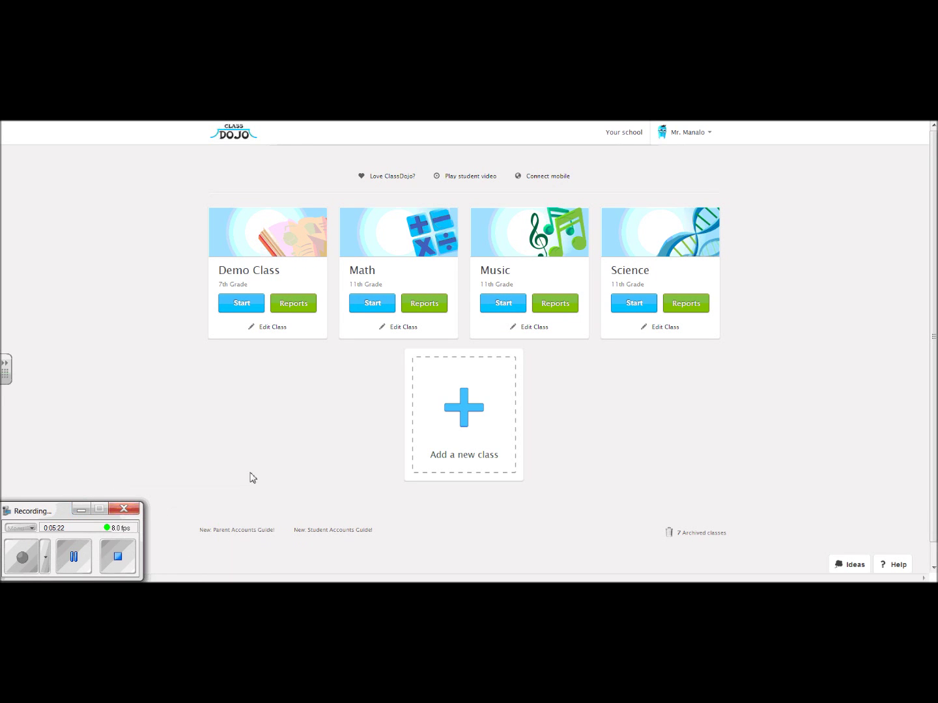
pyautogui.click(375, 304)
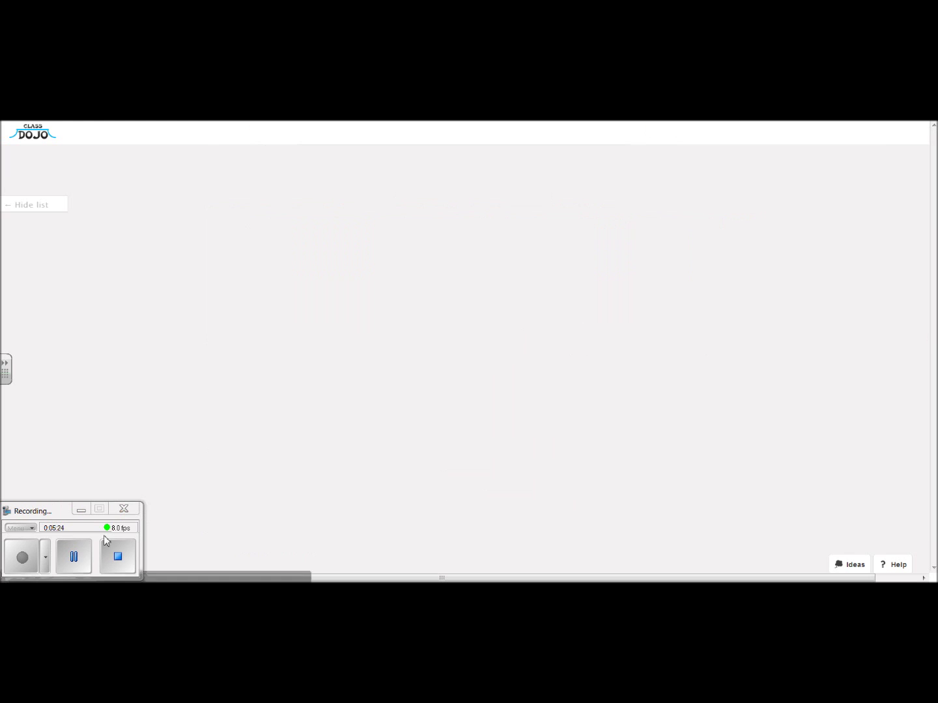
pyautogui.click(81, 511)
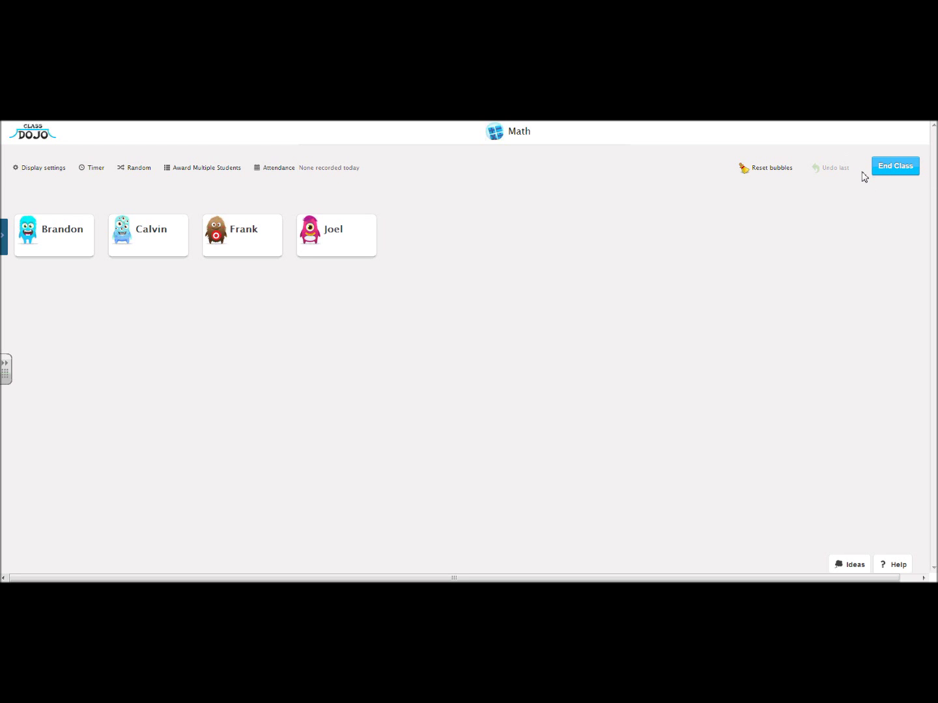
# - Show the list of student names beside the class cards and hide it again
pyautogui.click(4, 238)
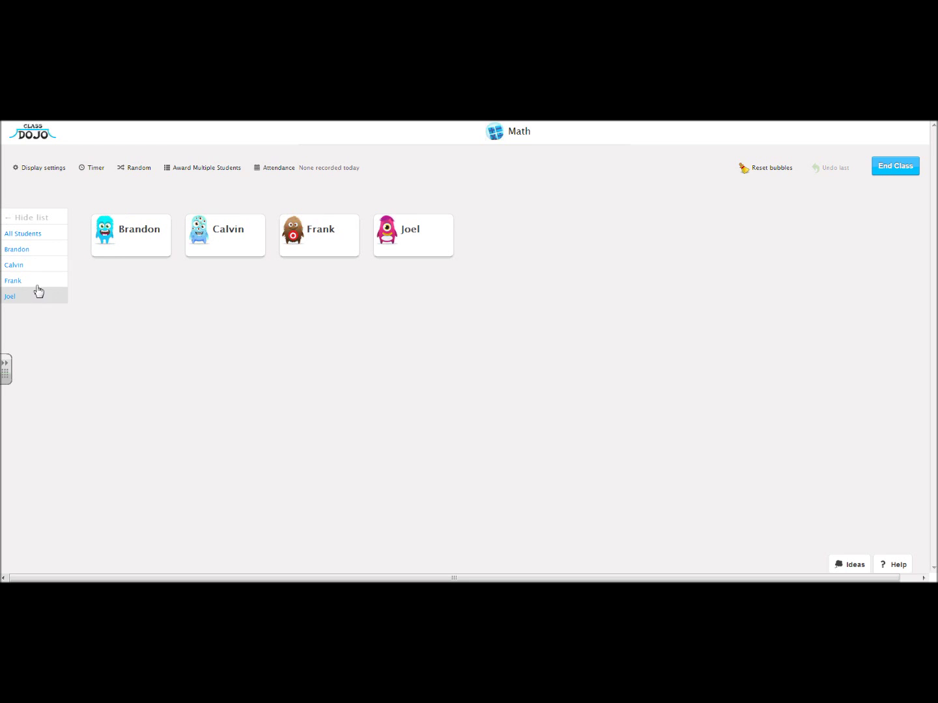
pyautogui.click(10, 221)
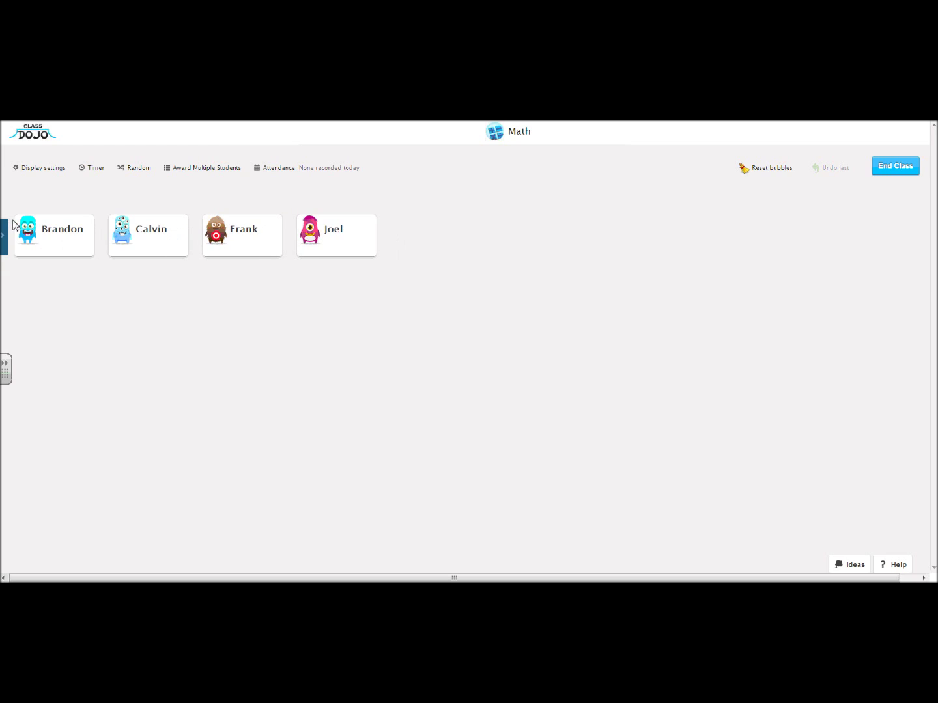
# - Adjust the avatar size slightly in the class display settings and save the settings
pyautogui.click(53, 171)
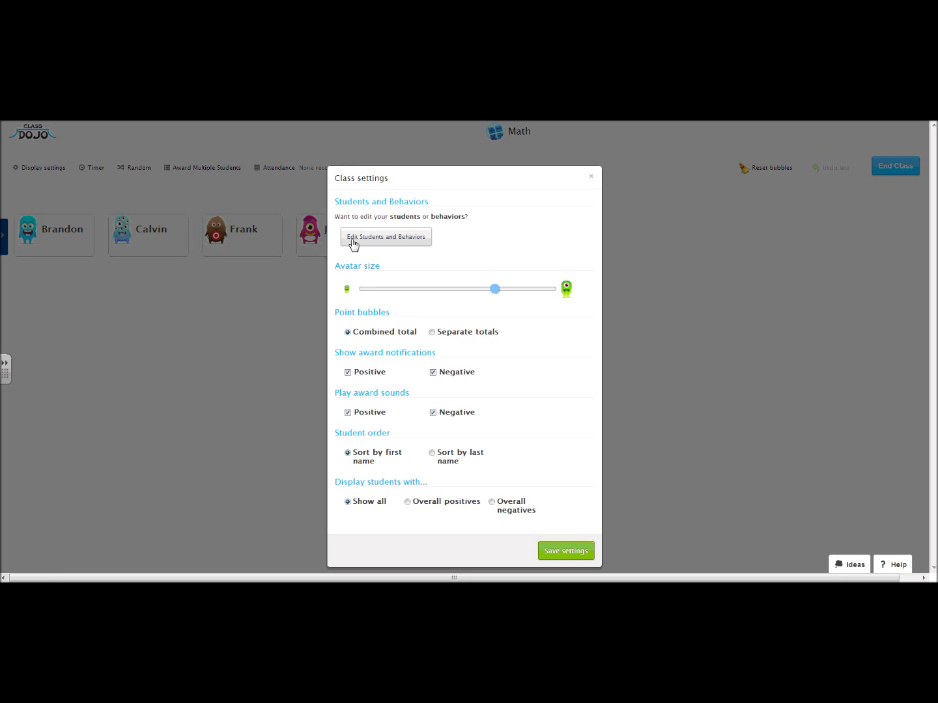
pyautogui.click(413, 231)
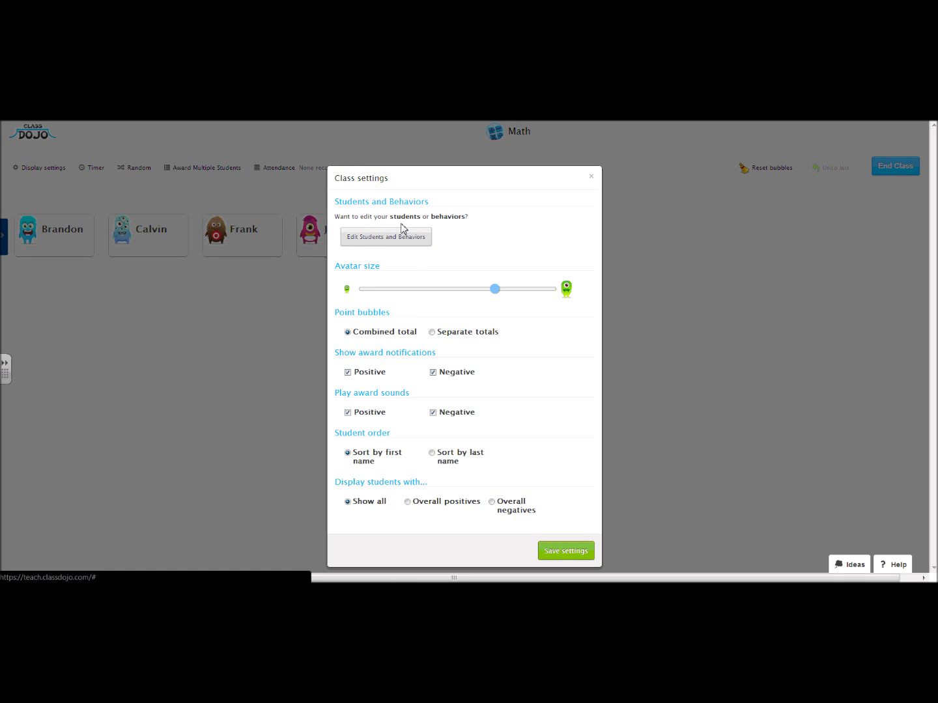
pyautogui.moveTo(496, 291)
pyautogui.mouseDown()
pyautogui.moveTo(401, 298)
pyautogui.moveTo(515, 303)
pyautogui.moveTo(491, 308)
pyautogui.mouseUp()
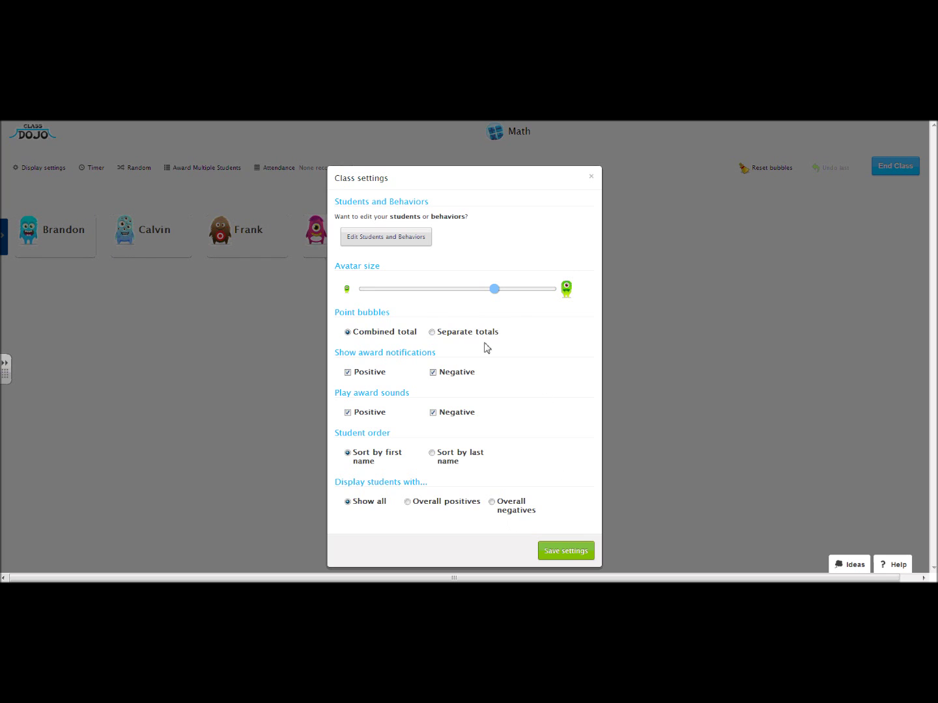
pyautogui.click(573, 558)
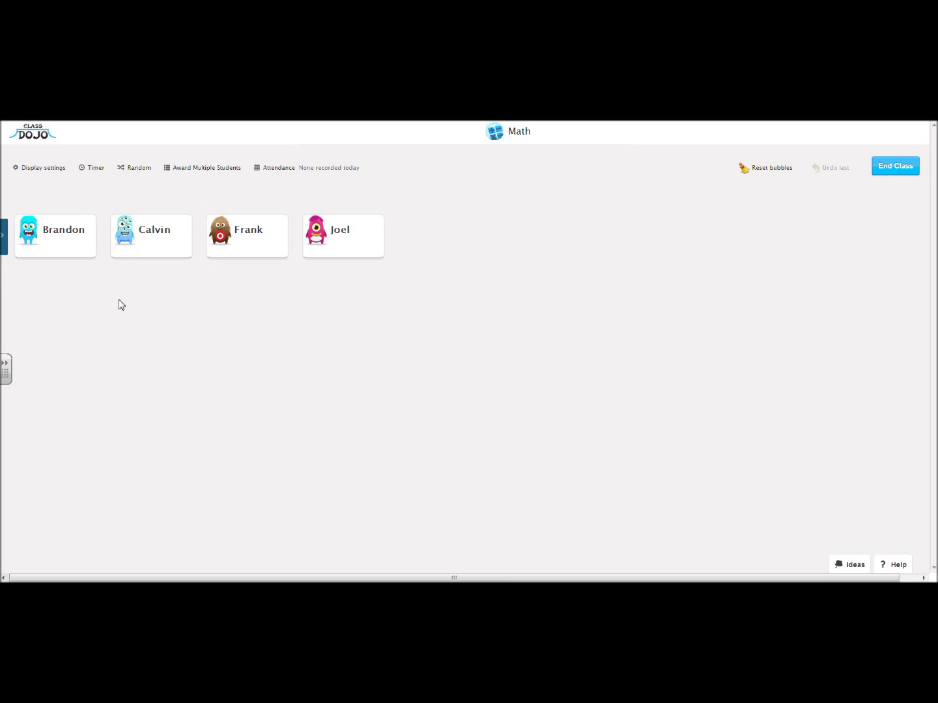
# - Try out the class timer's start, reset and countdown options, and hide the timer again
pyautogui.click(98, 169)
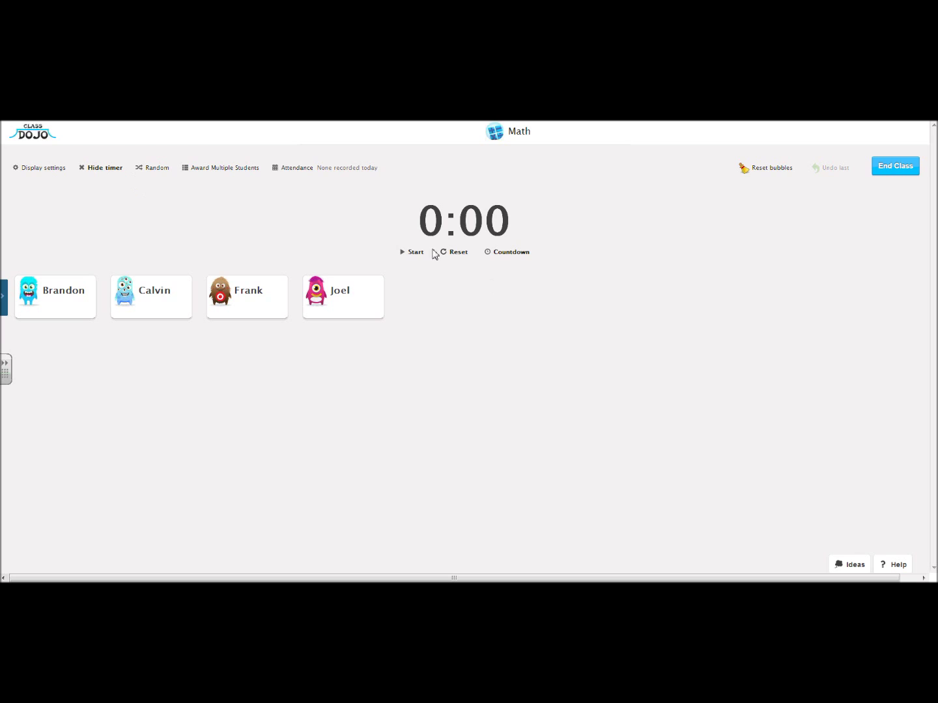
pyautogui.click(413, 258)
pyautogui.click(467, 259)
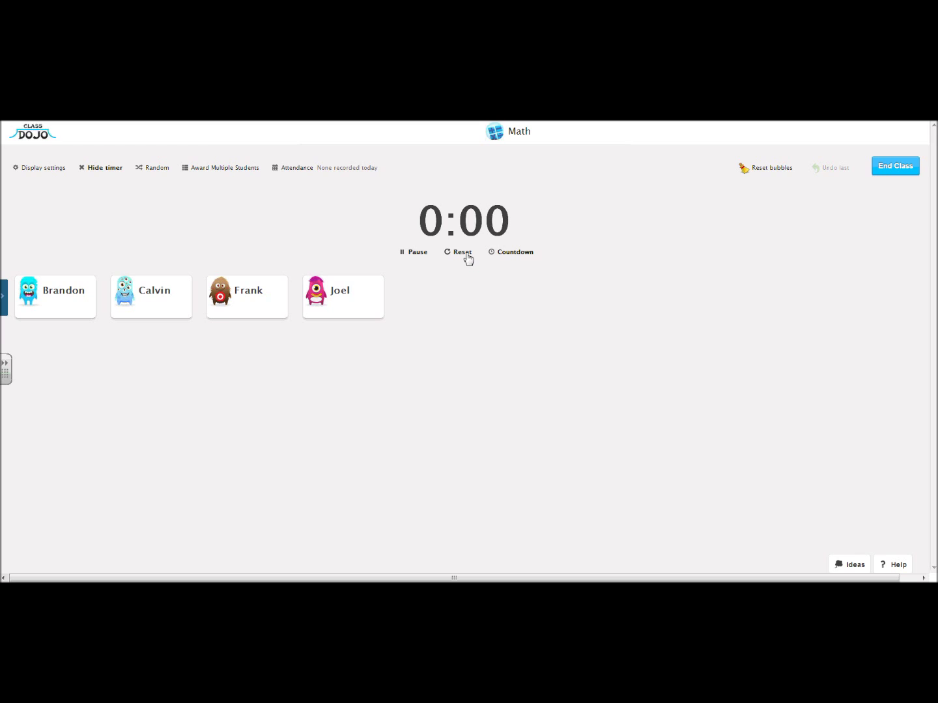
pyautogui.click(508, 255)
pyautogui.click(589, 181)
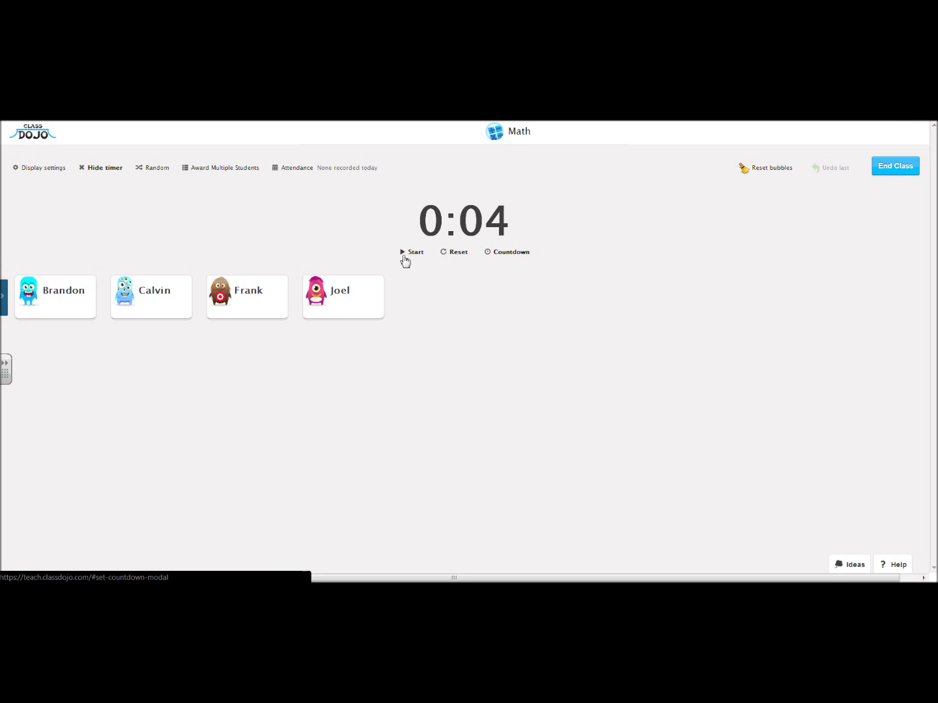
pyautogui.click(464, 254)
pyautogui.click(108, 170)
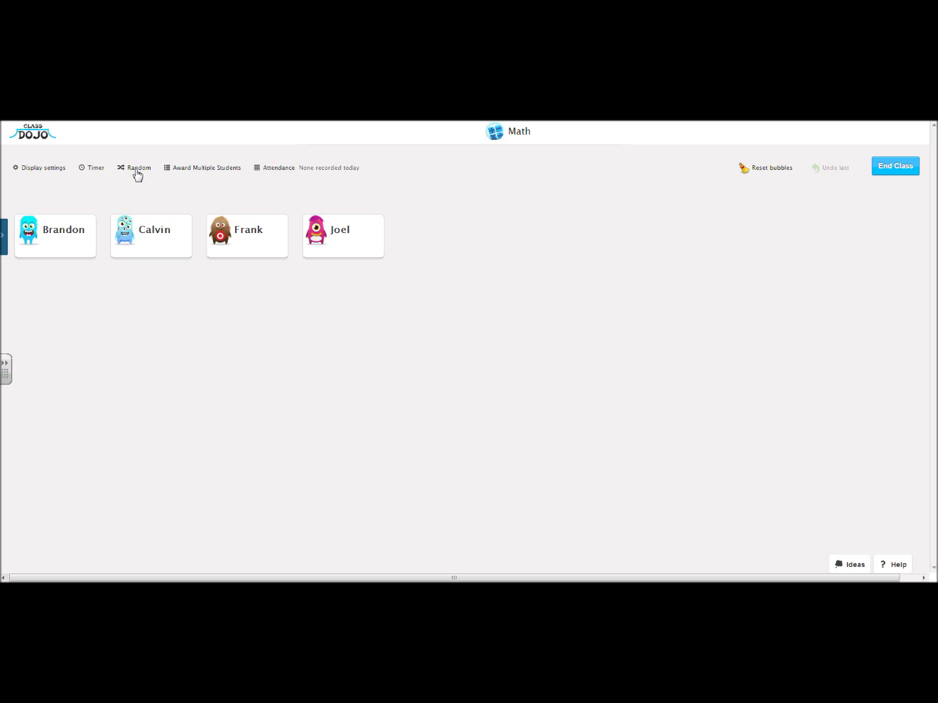
# - Pick a random student, compare the positive and negative awards, and give the positive Working Hard award
pyautogui.click(134, 170)
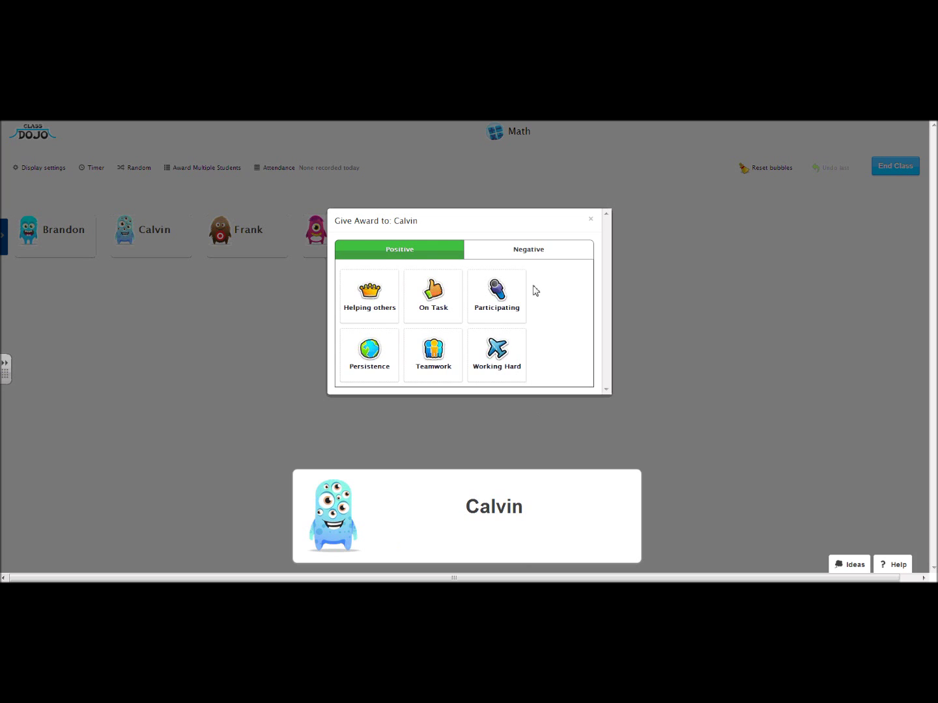
pyautogui.click(474, 254)
pyautogui.click(399, 251)
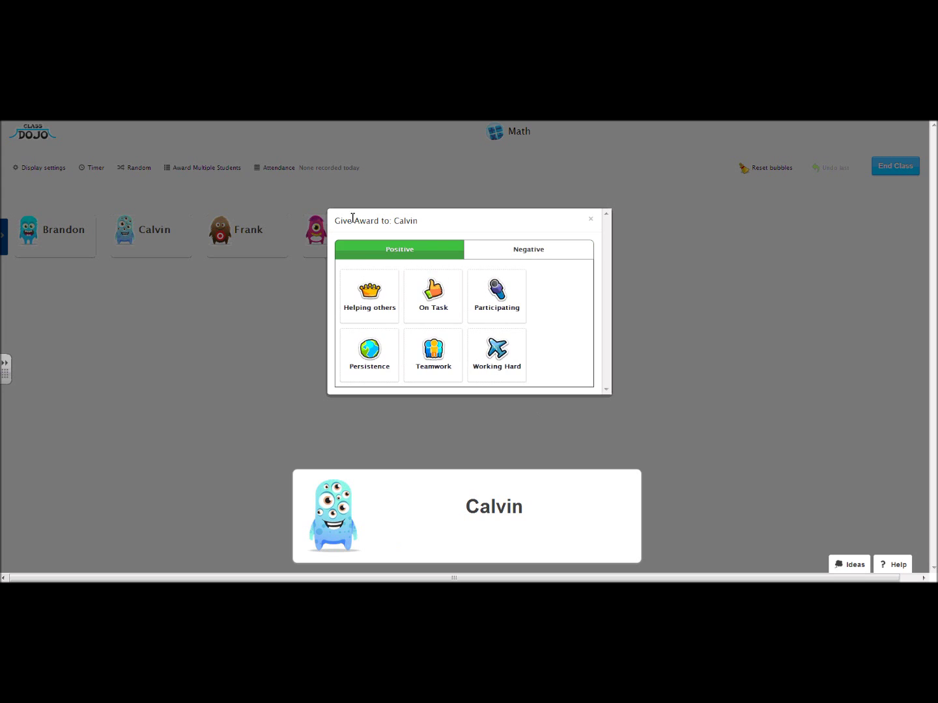
pyautogui.click(520, 254)
pyautogui.click(415, 256)
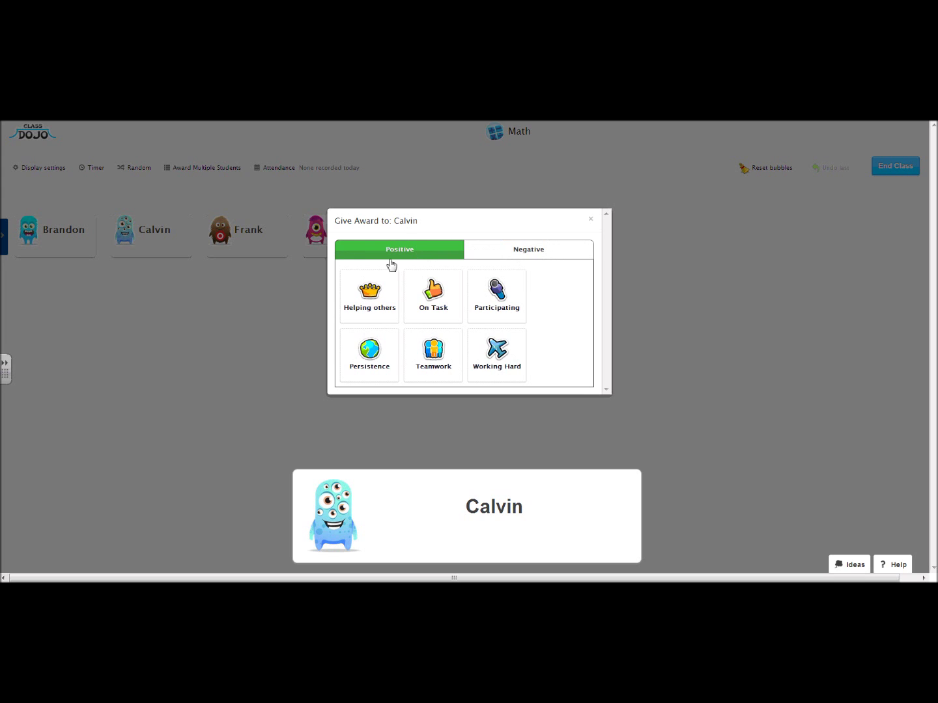
pyautogui.click(508, 360)
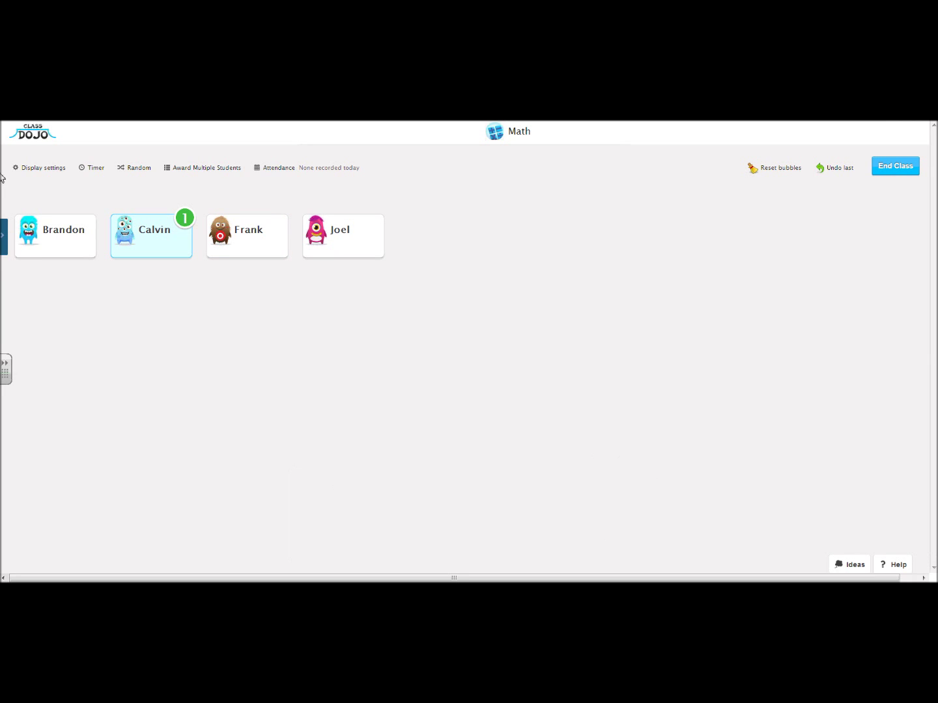
pyautogui.click(180, 221)
# - Give the third student in the class the negative Disrespect award
pyautogui.click(266, 242)
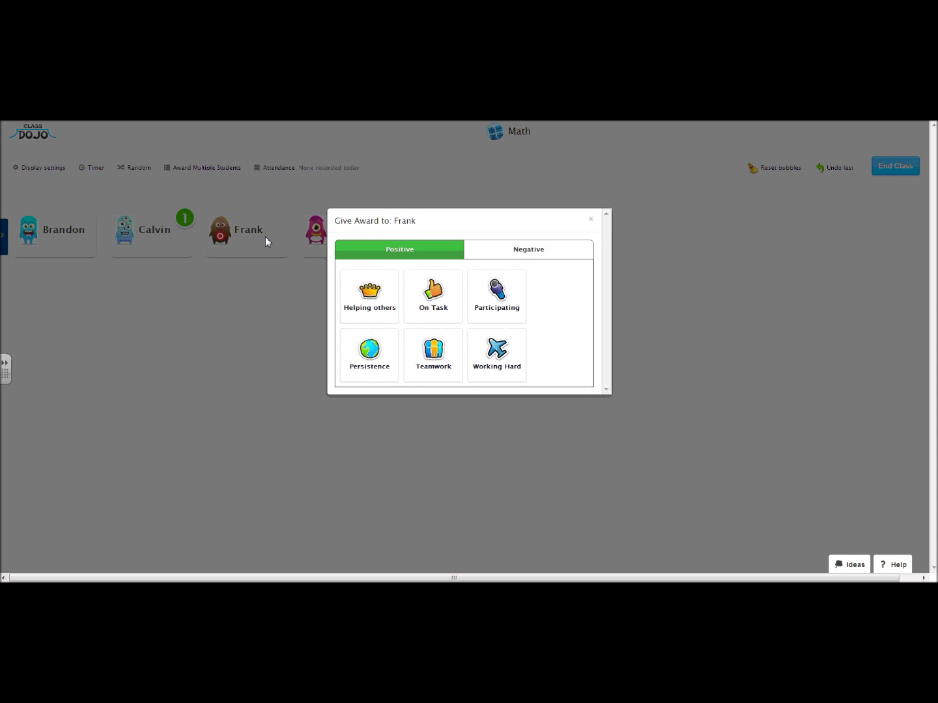
pyautogui.click(495, 253)
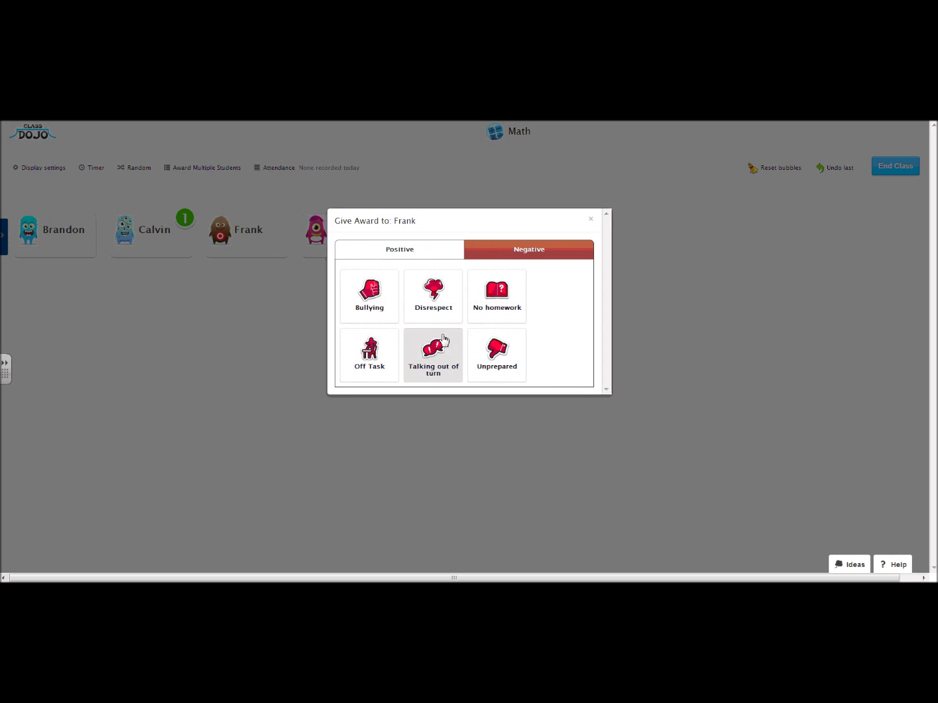
pyautogui.click(429, 306)
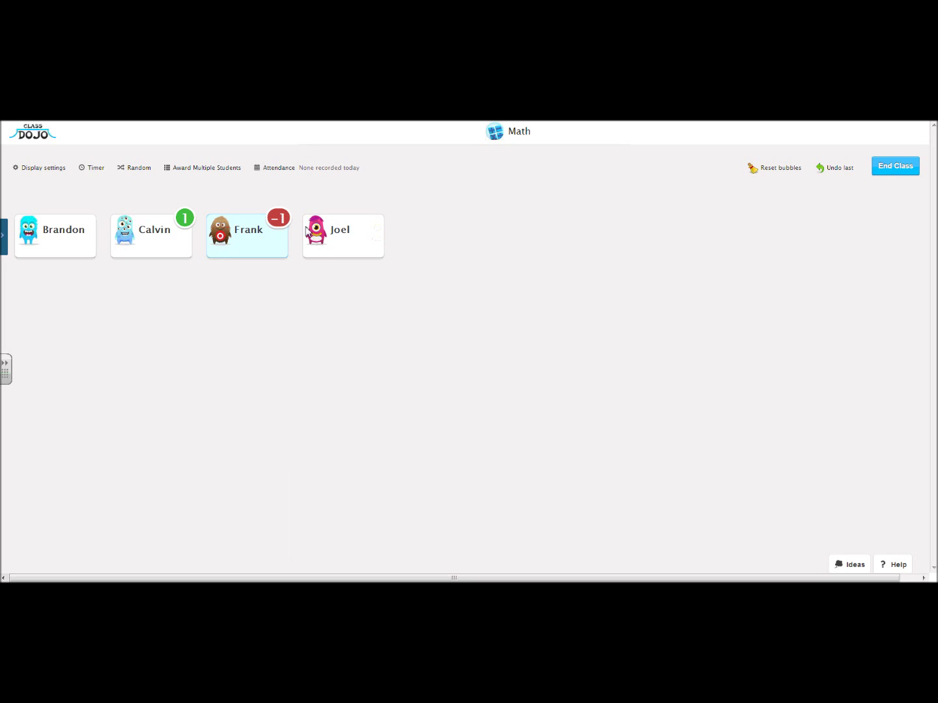
# - Give the second student in the class the positive On Task award
pyautogui.click(137, 236)
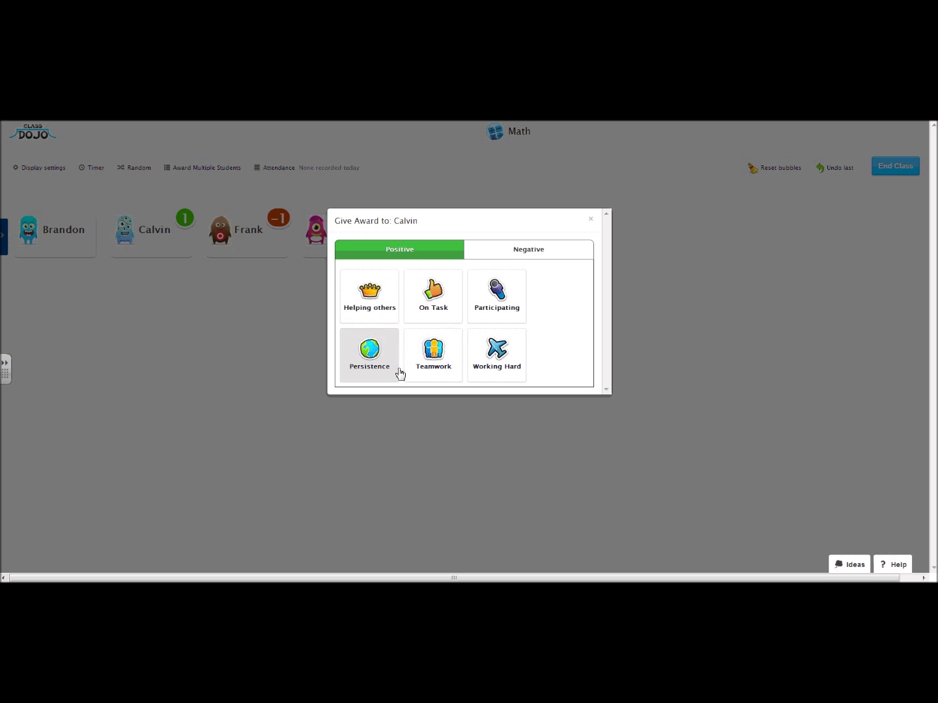
pyautogui.click(436, 307)
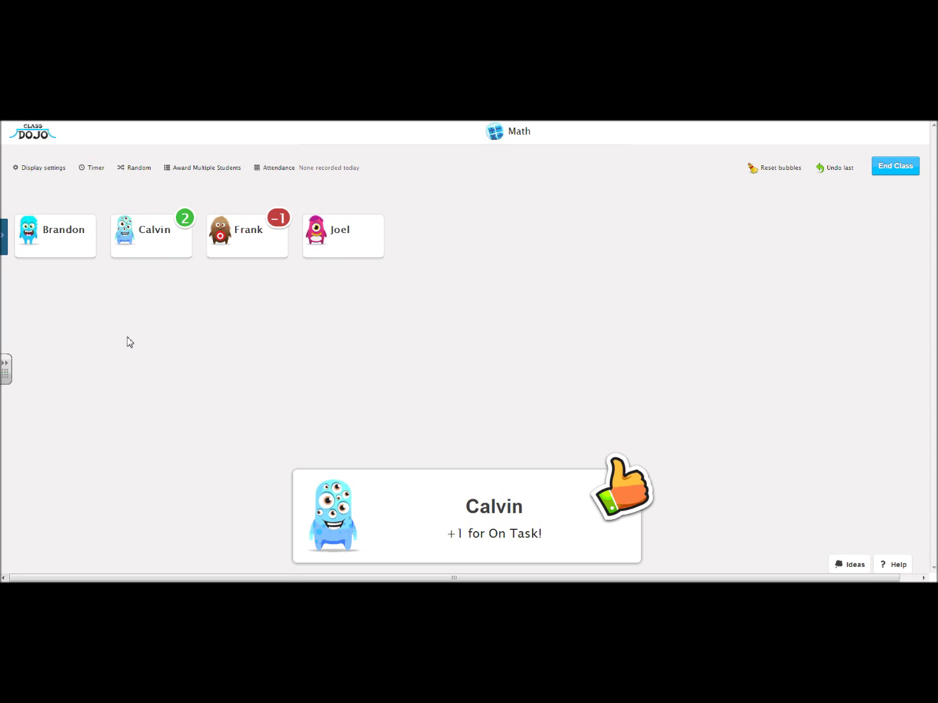
# - Look through the negative and positive award options for the first student and close them without giving an award
pyautogui.click(66, 242)
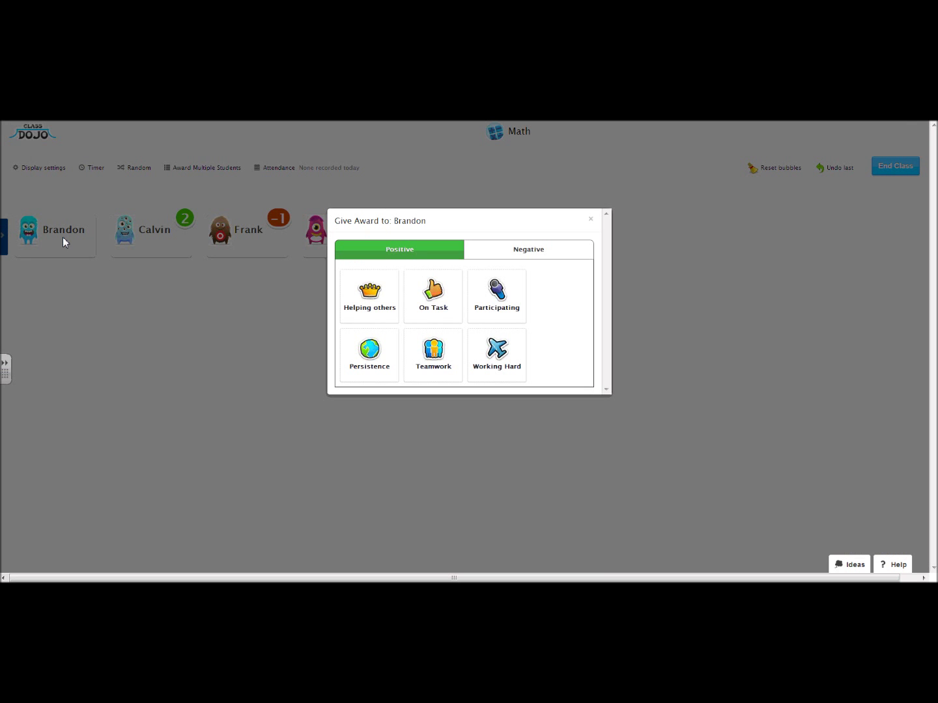
pyautogui.click(511, 254)
pyautogui.click(417, 252)
pyautogui.doubleClick(589, 226)
pyautogui.click(590, 220)
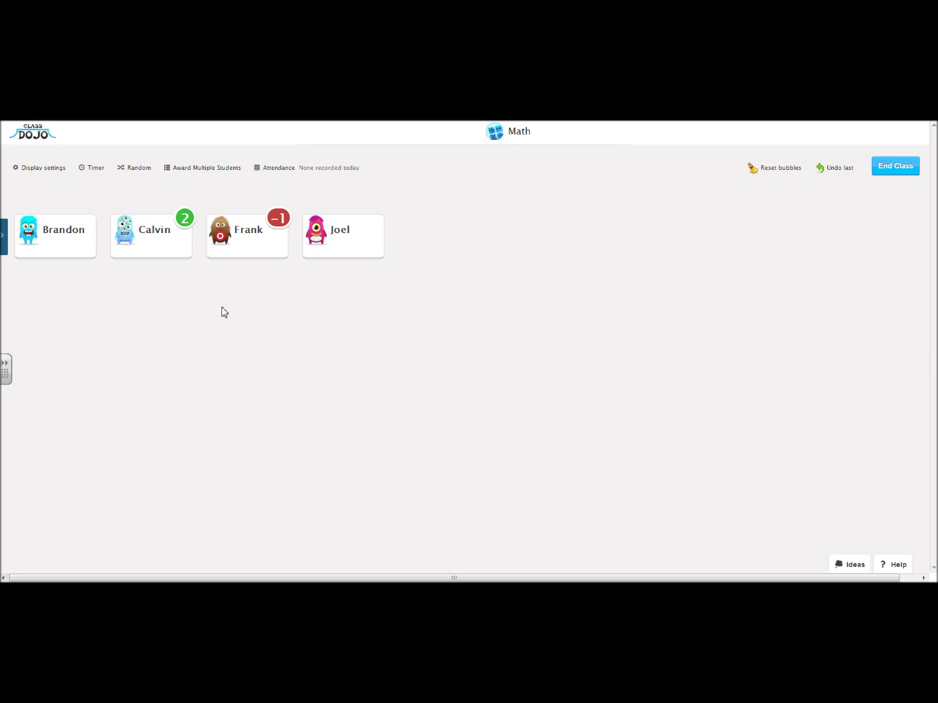
# - Award multiple students at once, giving the first, third and fourth students the negative Bullying award
pyautogui.click(199, 170)
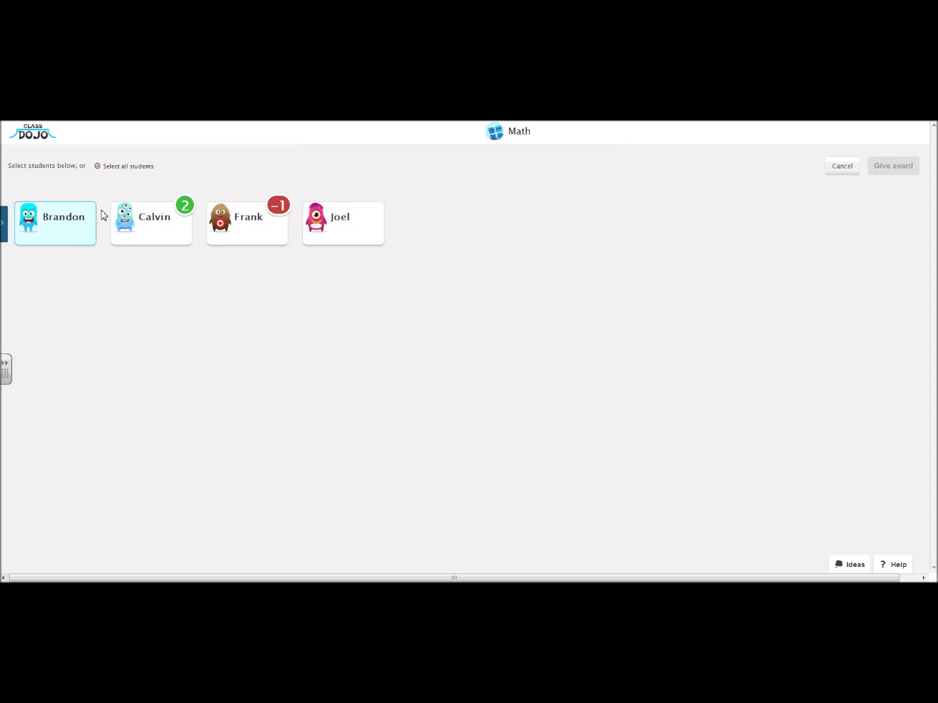
pyautogui.click(66, 232)
pyautogui.click(312, 238)
pyautogui.click(272, 238)
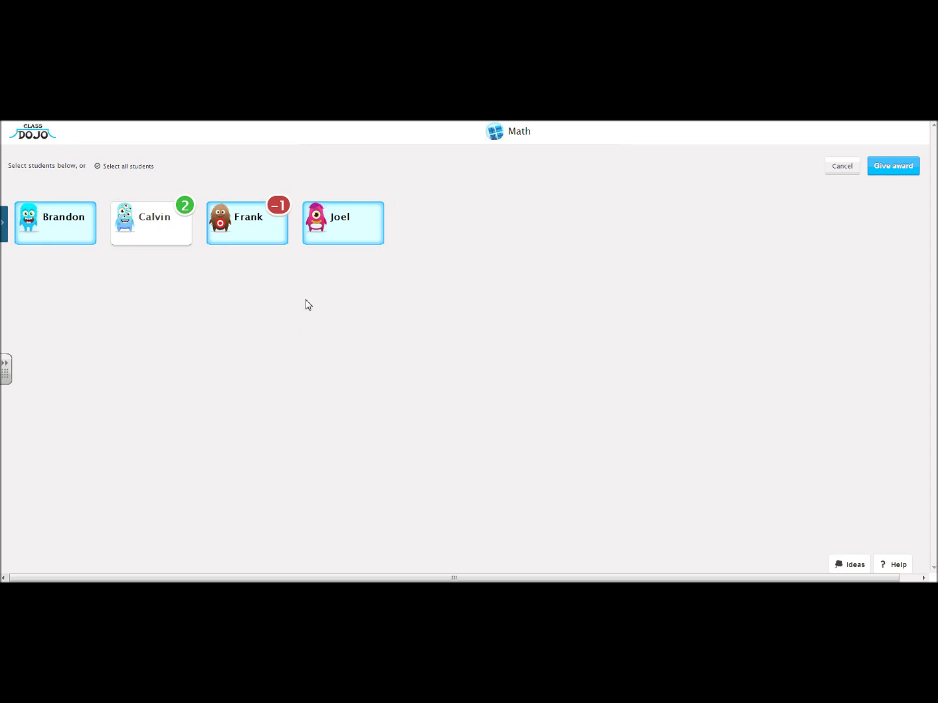
pyautogui.click(896, 172)
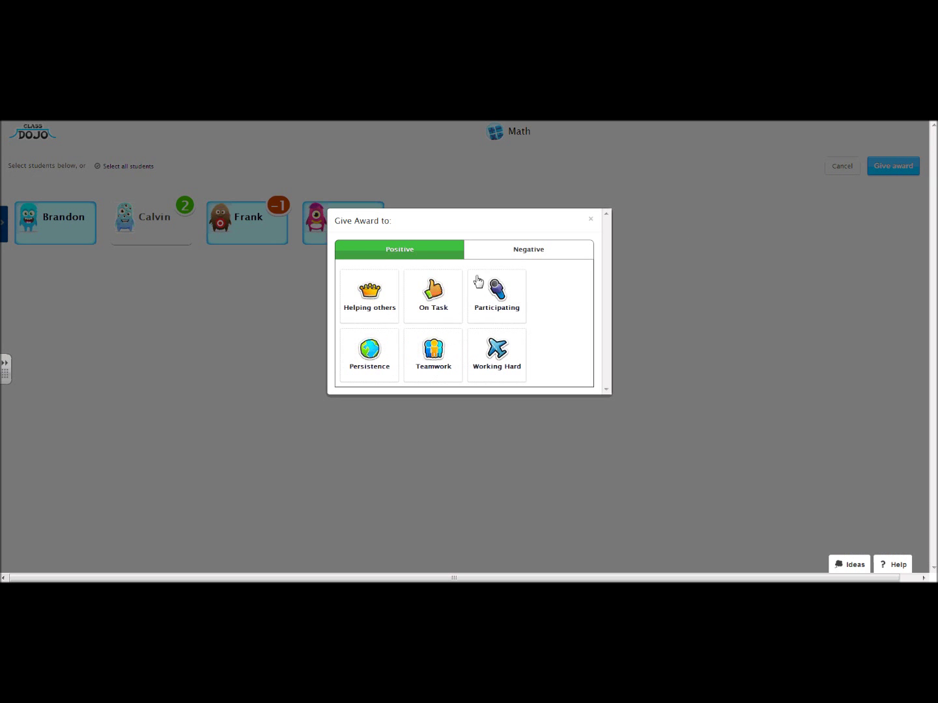
pyautogui.click(503, 252)
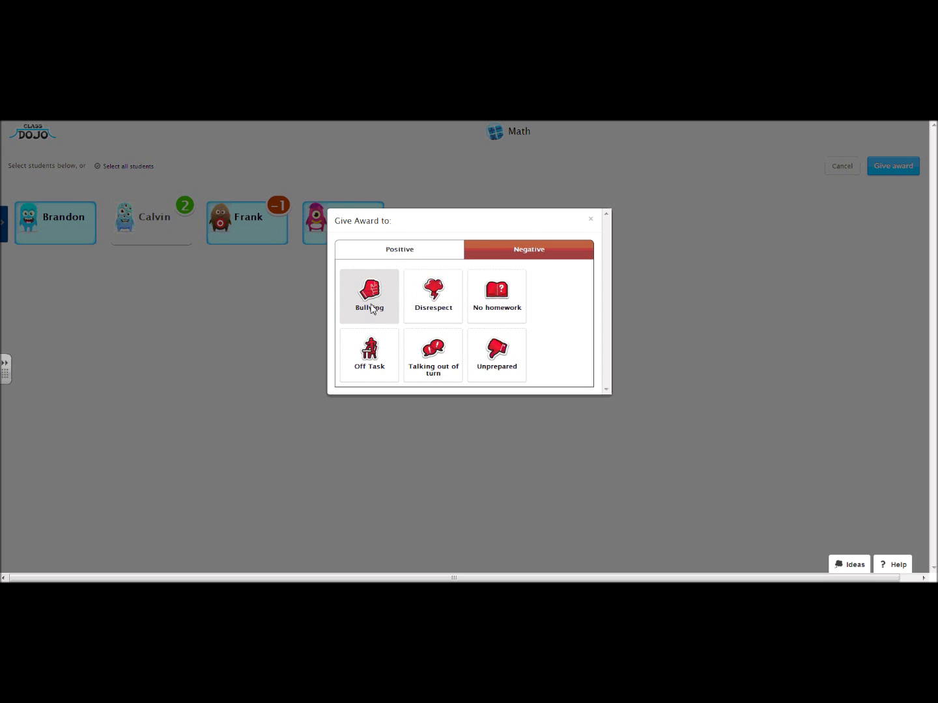
pyautogui.click(372, 310)
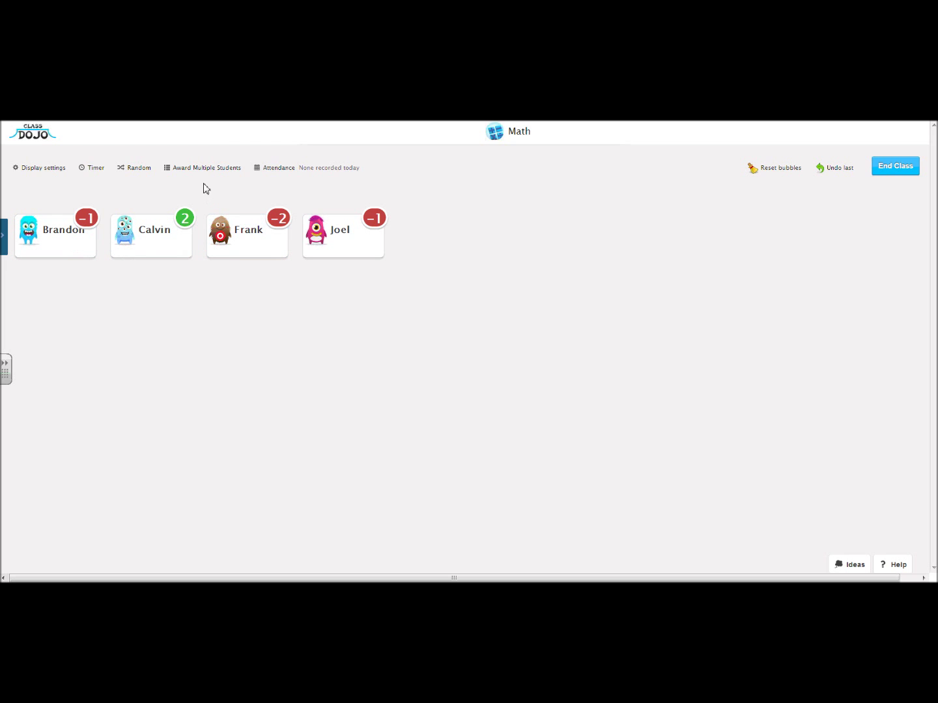
# - Record attendance with the second student absent and the fourth student on the orange status, and save it
pyautogui.click(277, 168)
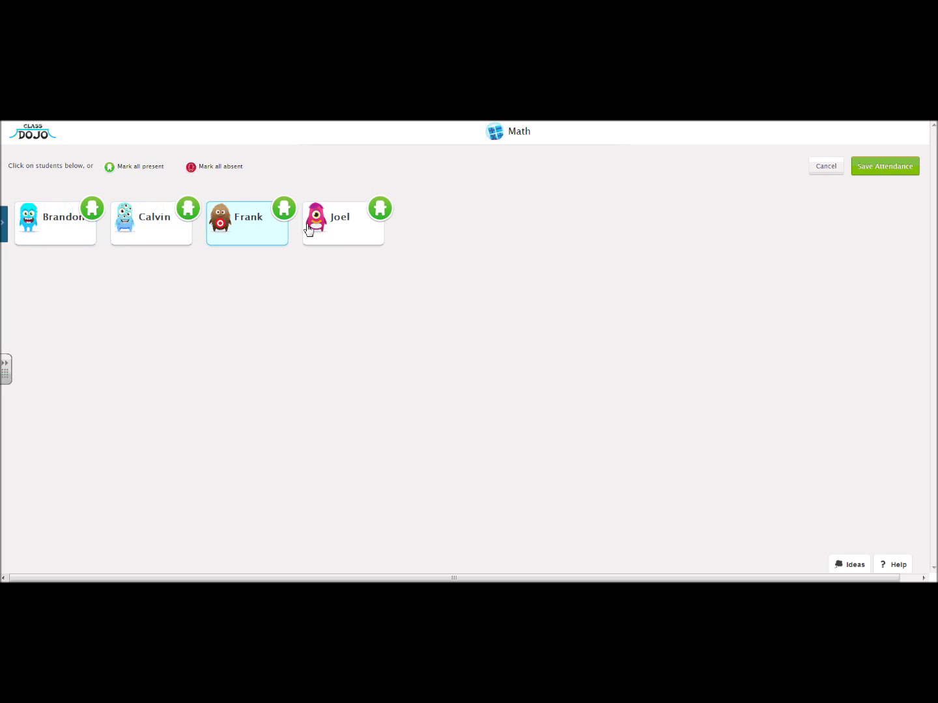
pyautogui.click(352, 225)
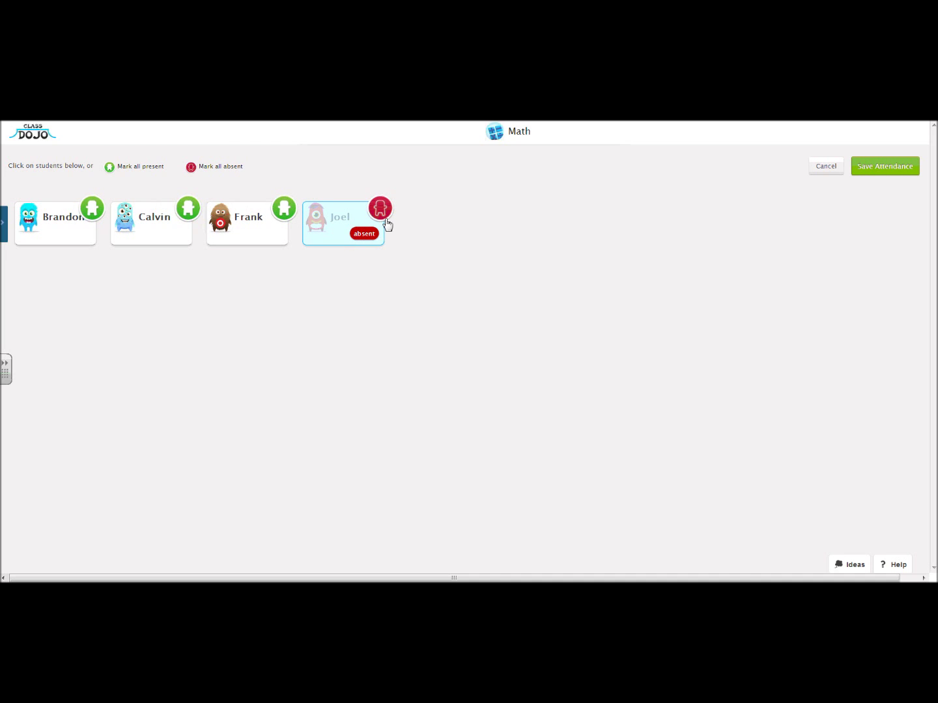
pyautogui.click(334, 227)
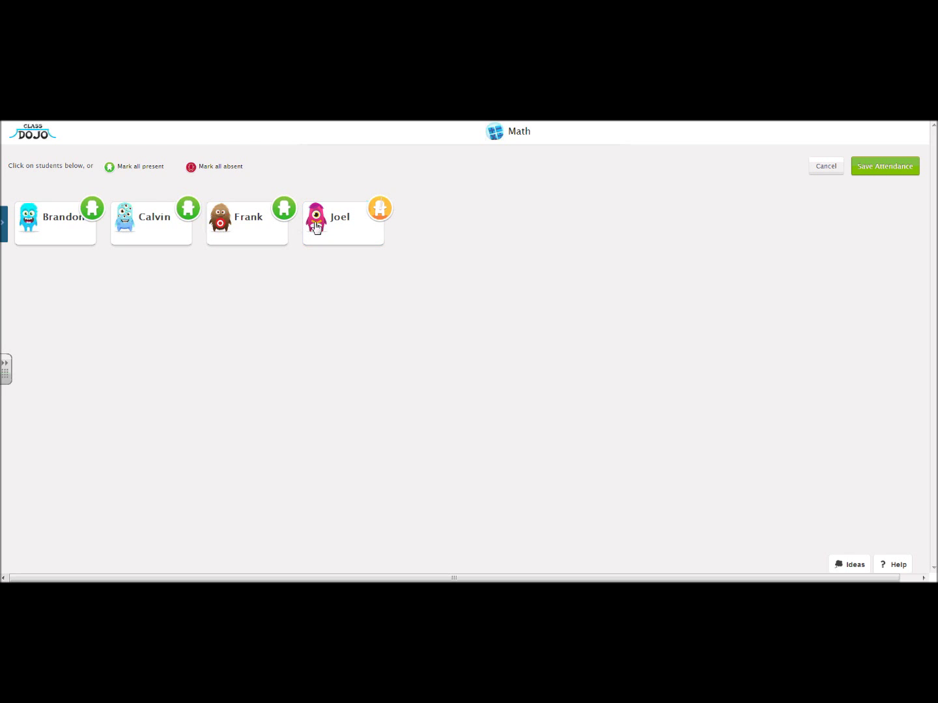
pyautogui.click(166, 220)
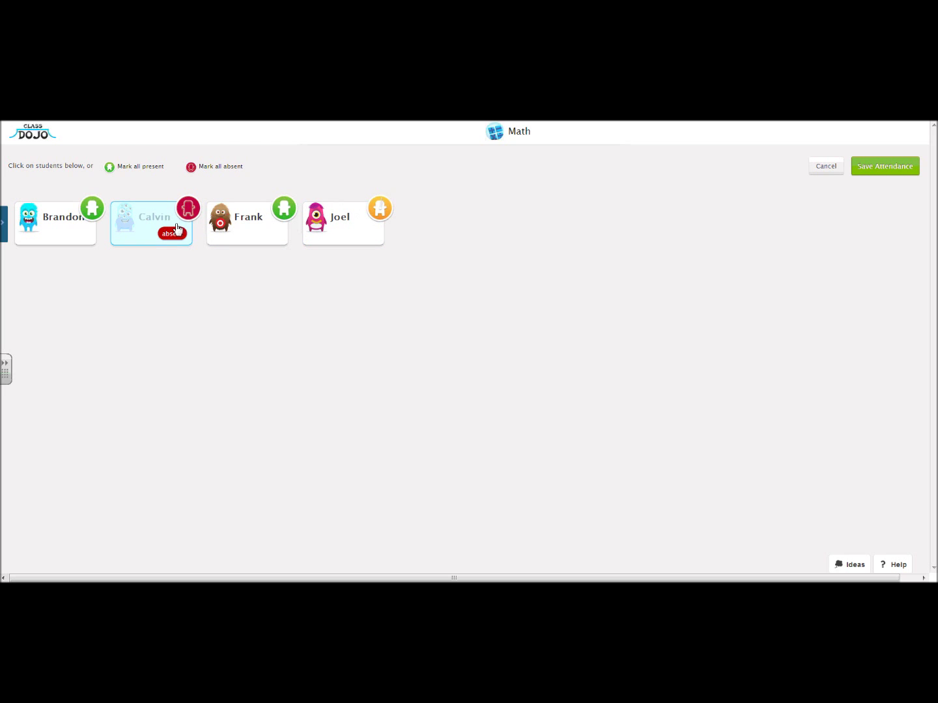
pyautogui.click(879, 173)
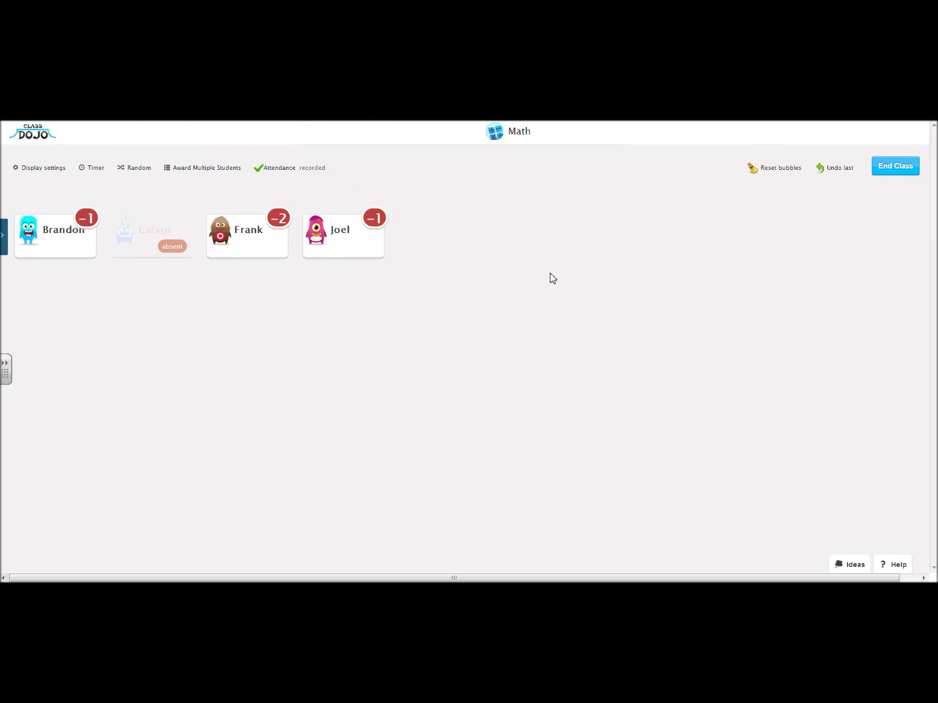
# - Reset the point bubbles for all four students
pyautogui.click(776, 174)
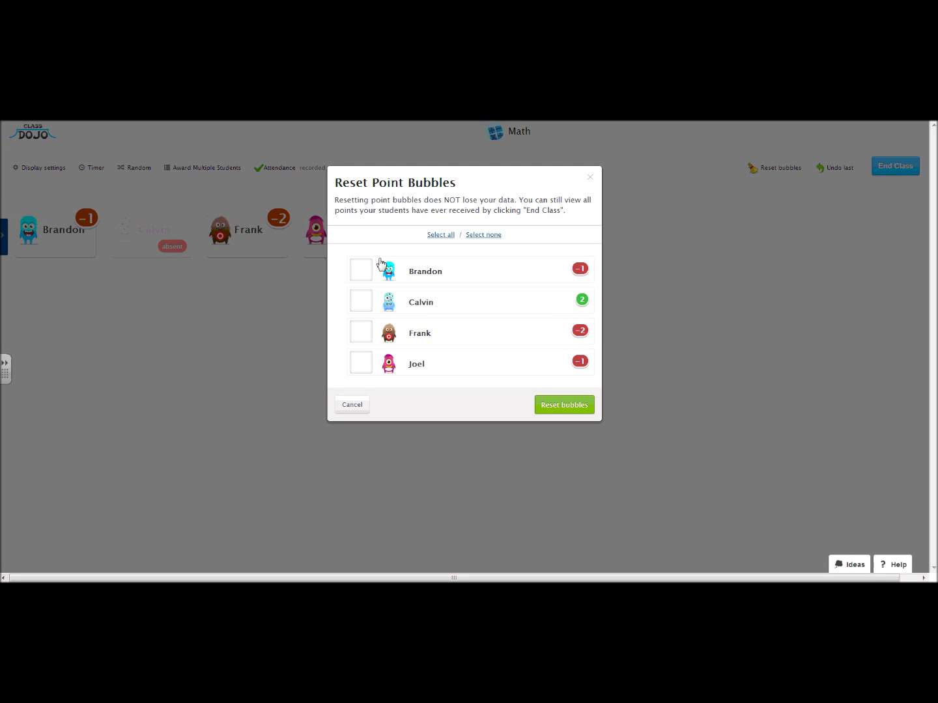
pyautogui.click(362, 272)
pyautogui.click(362, 306)
pyautogui.click(362, 333)
pyautogui.click(364, 367)
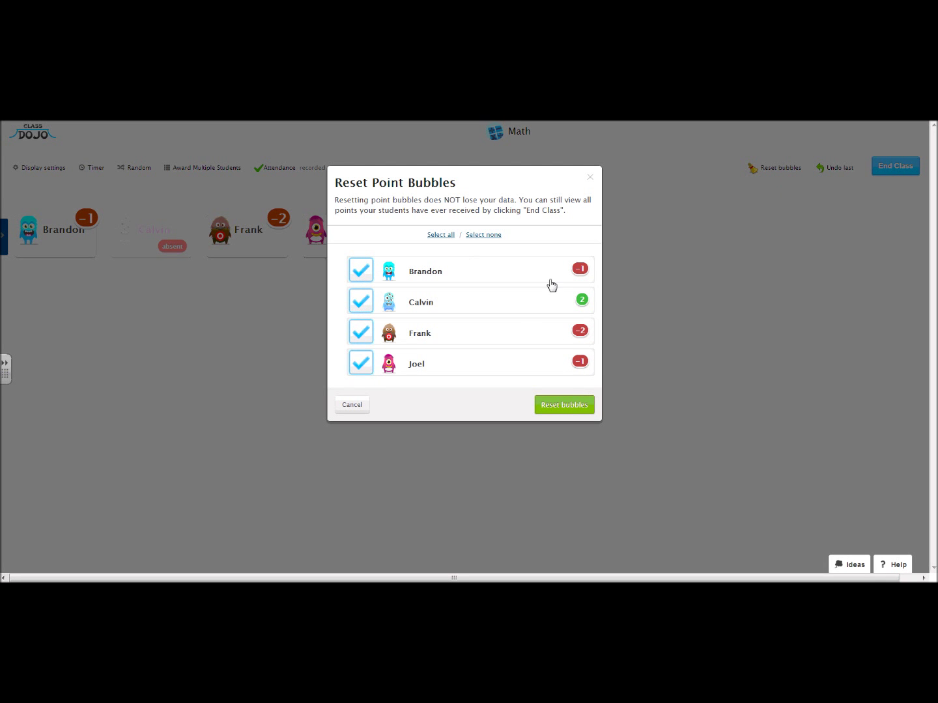
pyautogui.click(566, 406)
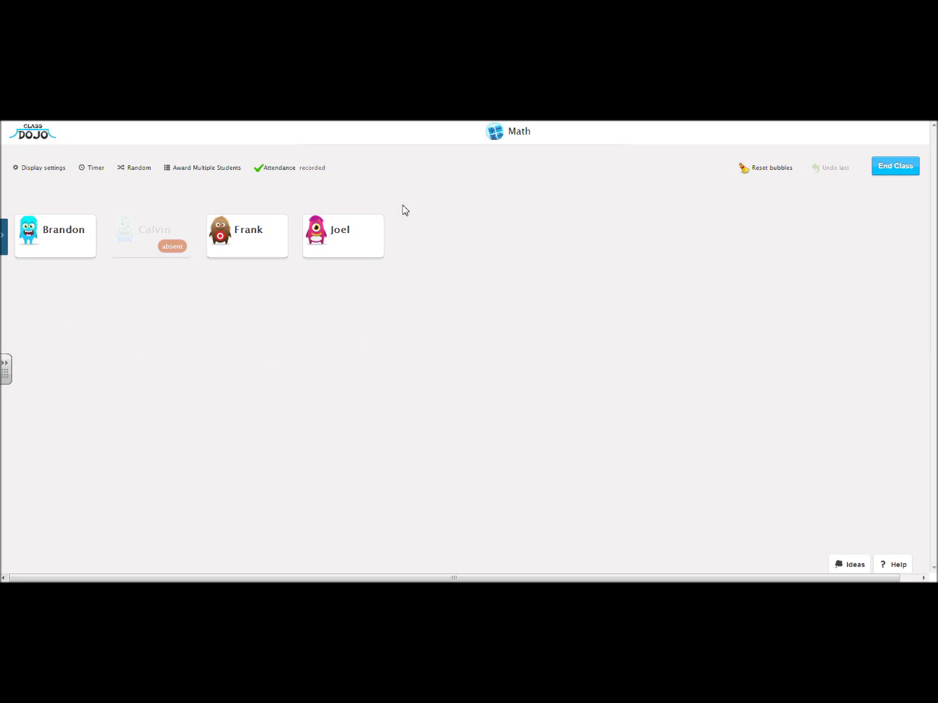
# - End the class and check the date range options of the whole-class report, keeping This week
pyautogui.click(886, 171)
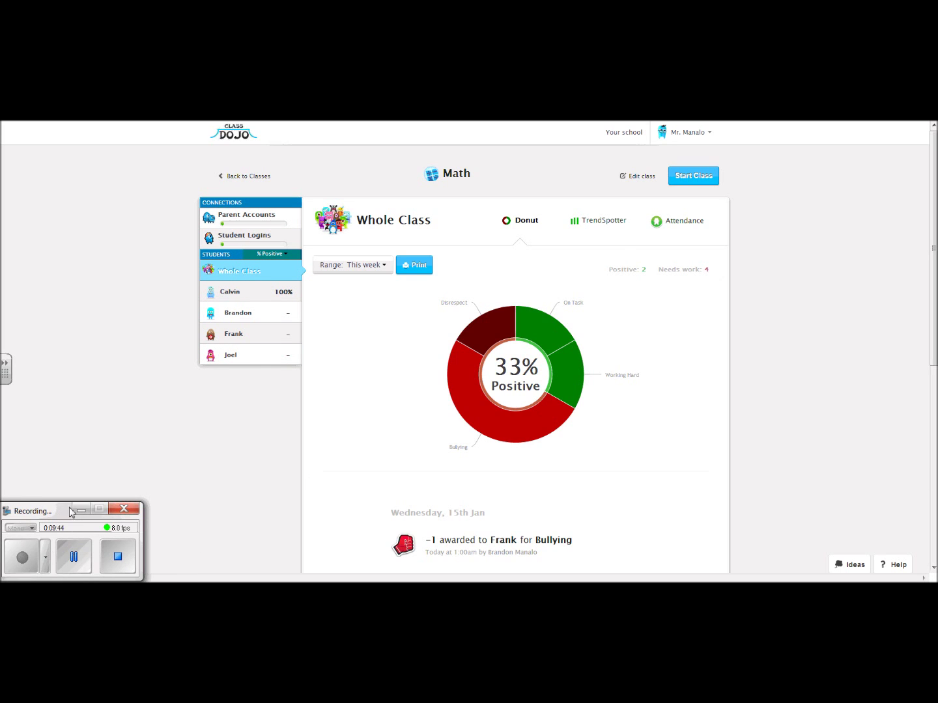
pyautogui.click(75, 507)
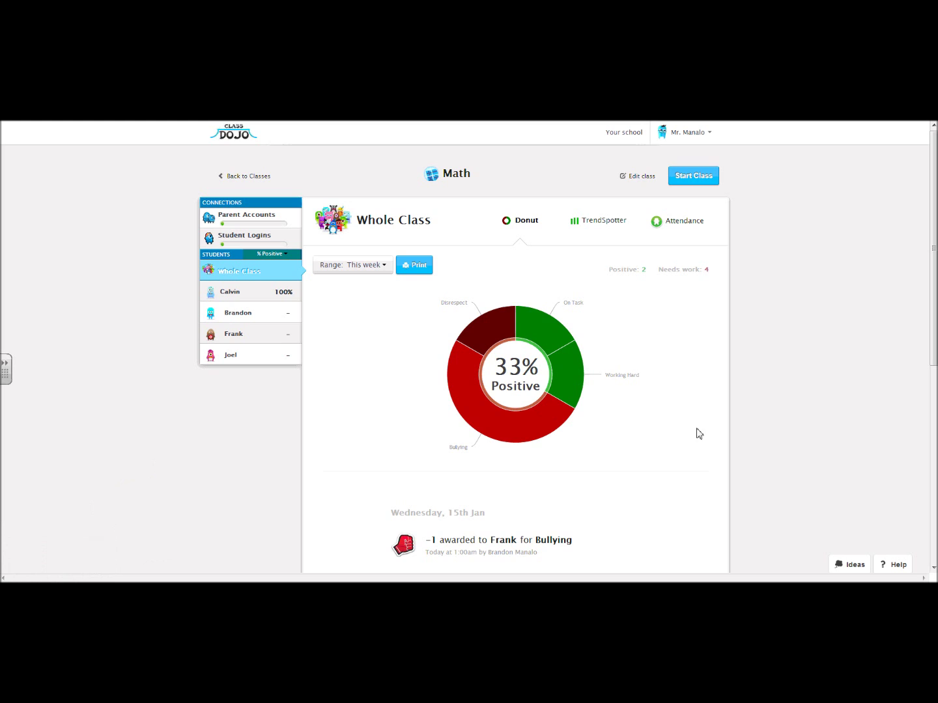
pyautogui.scroll(-2, 409, 244)
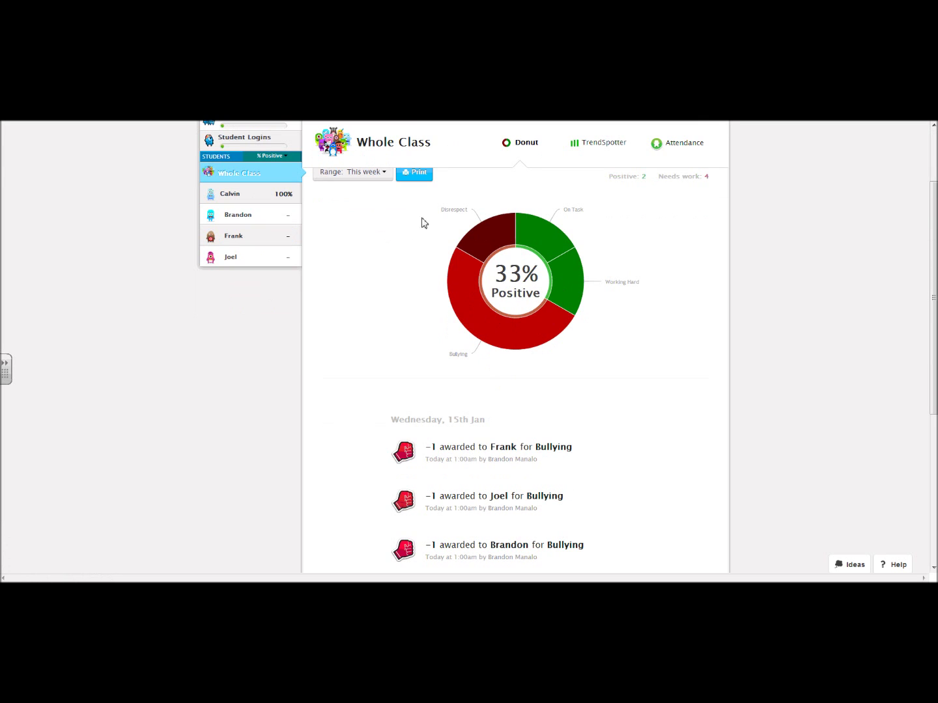
pyautogui.scroll(1, 401, 236)
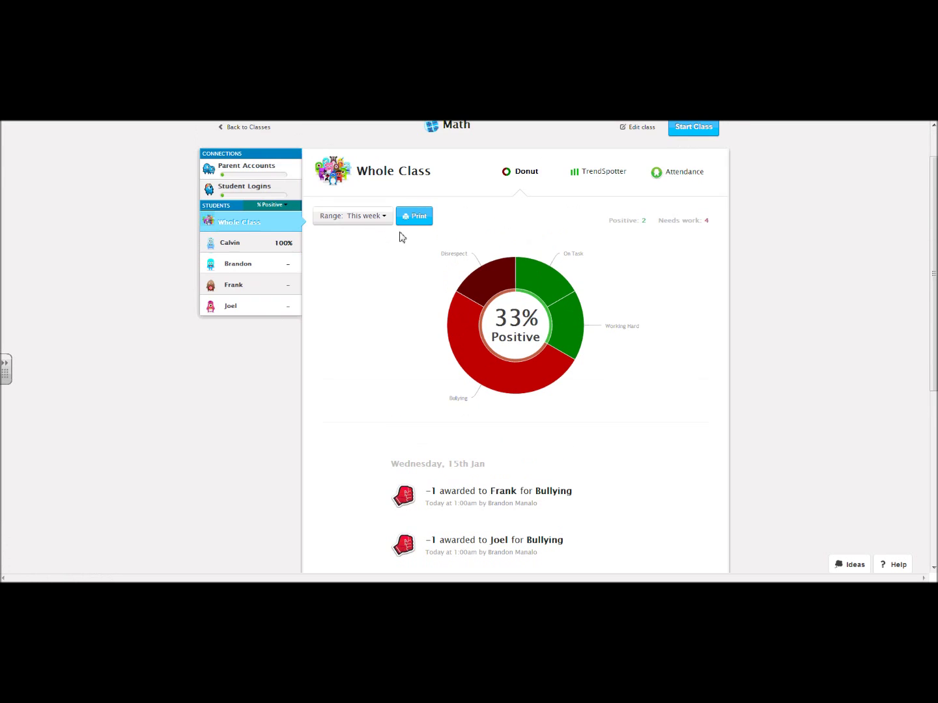
pyautogui.click(362, 220)
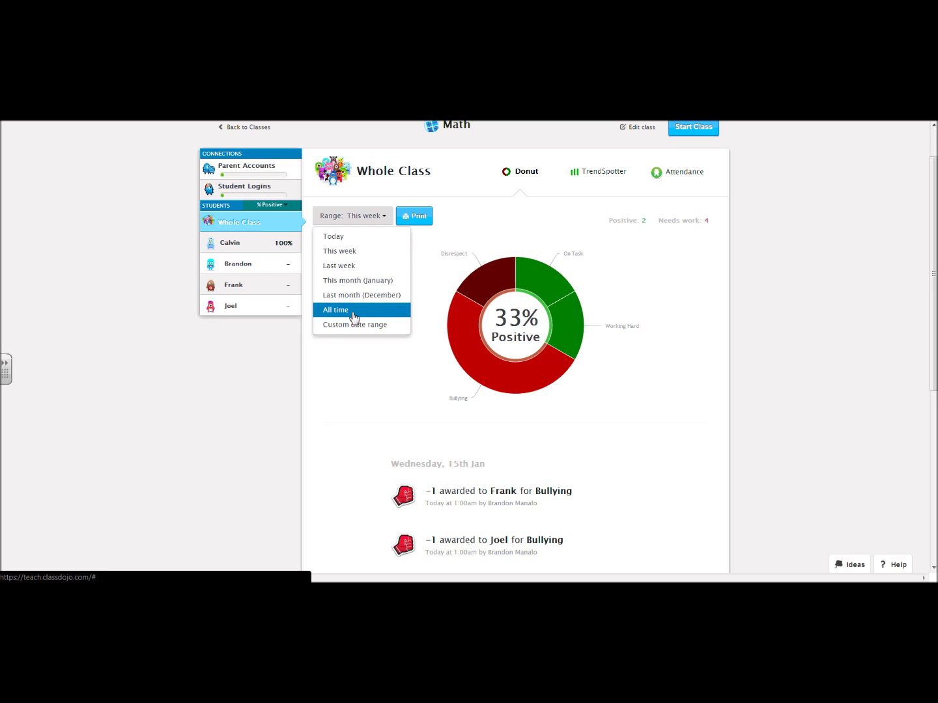
pyautogui.click(389, 226)
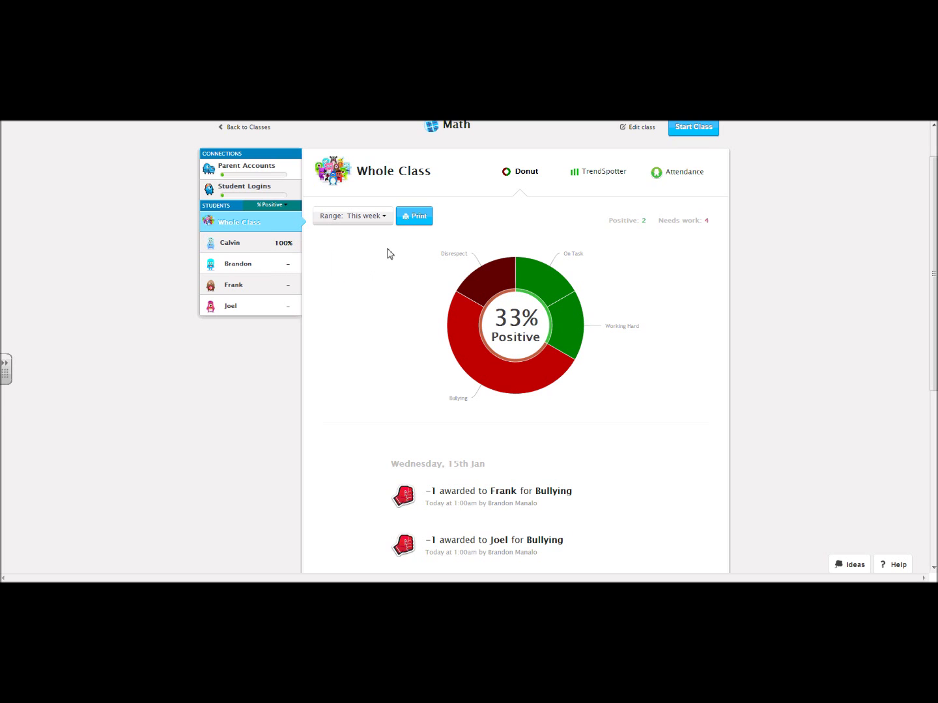
# - Review the list of awards given to the whole class beneath the donut chart
pyautogui.scroll(-3, 425, 404)
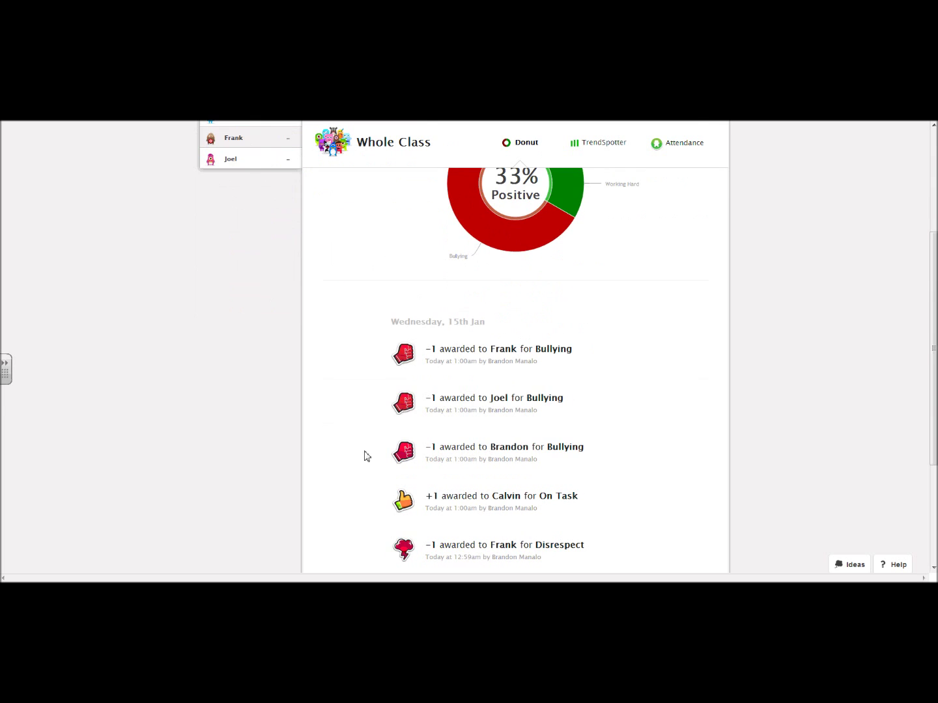
pyautogui.scroll(-2, 605, 479)
pyautogui.scroll(-2, 661, 524)
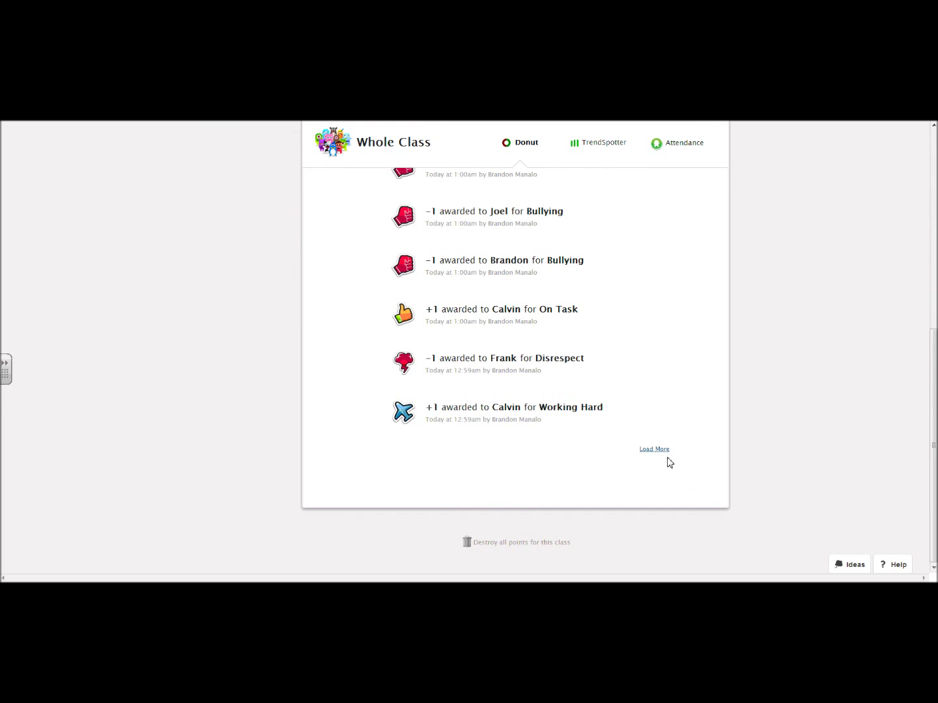
pyautogui.scroll(3, 649, 451)
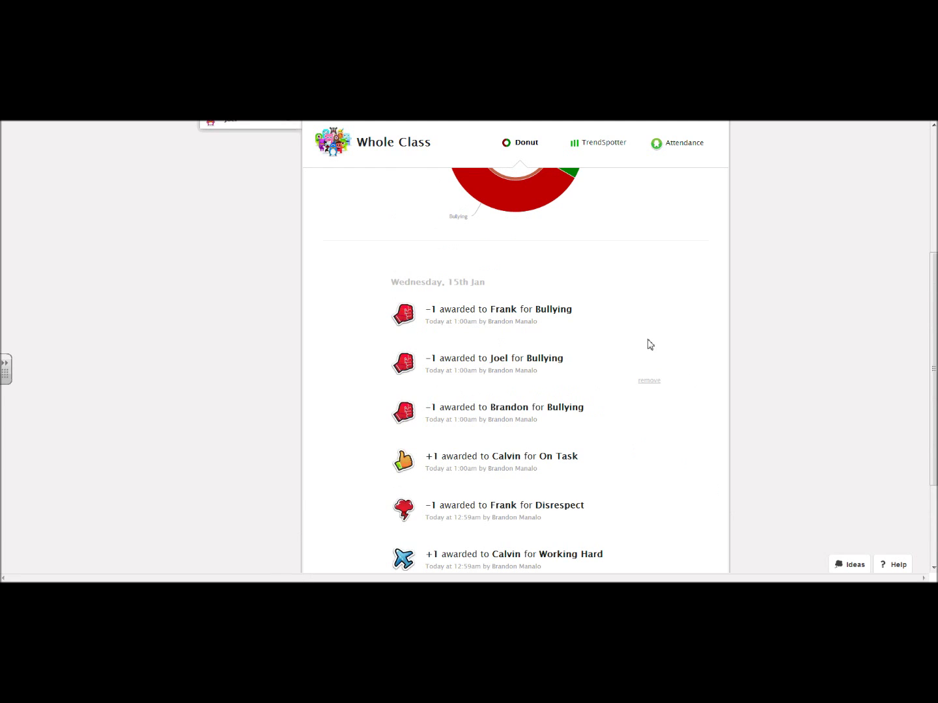
pyautogui.scroll(4, 613, 330)
pyautogui.scroll(1, 568, 310)
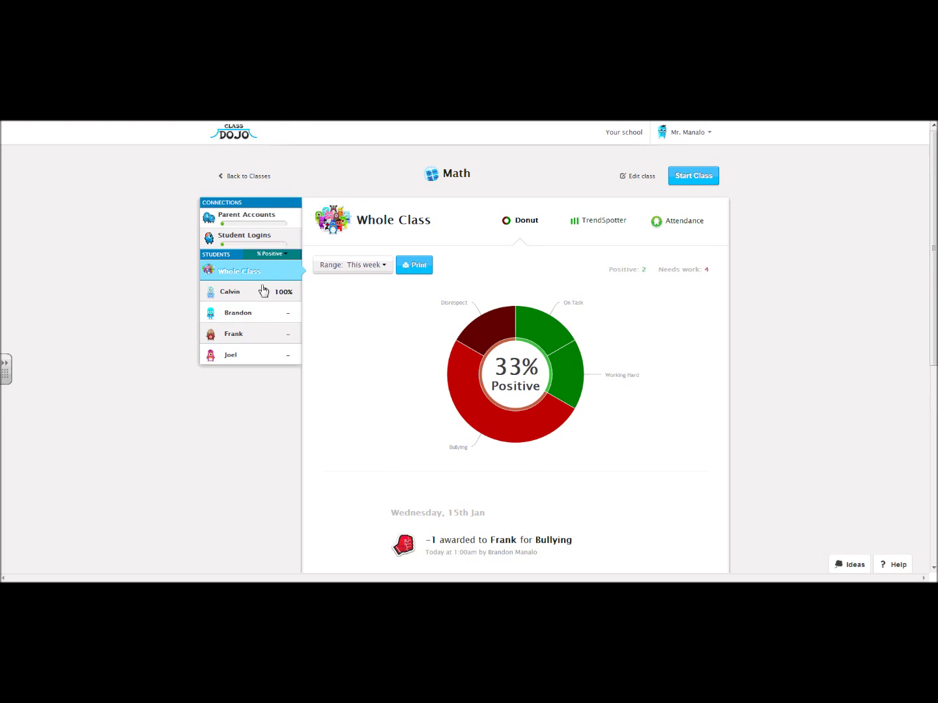
# - Open the report of the first student listed under Whole Class and review the donut chart and awards
pyautogui.click(243, 295)
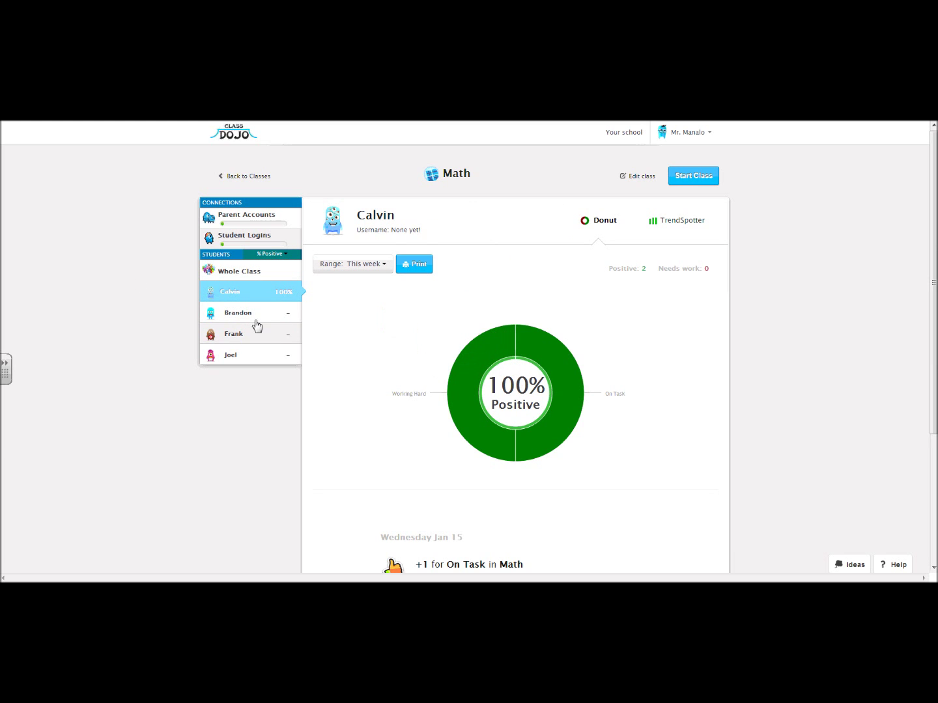
pyautogui.scroll(-1, 572, 349)
pyautogui.scroll(-1, 364, 293)
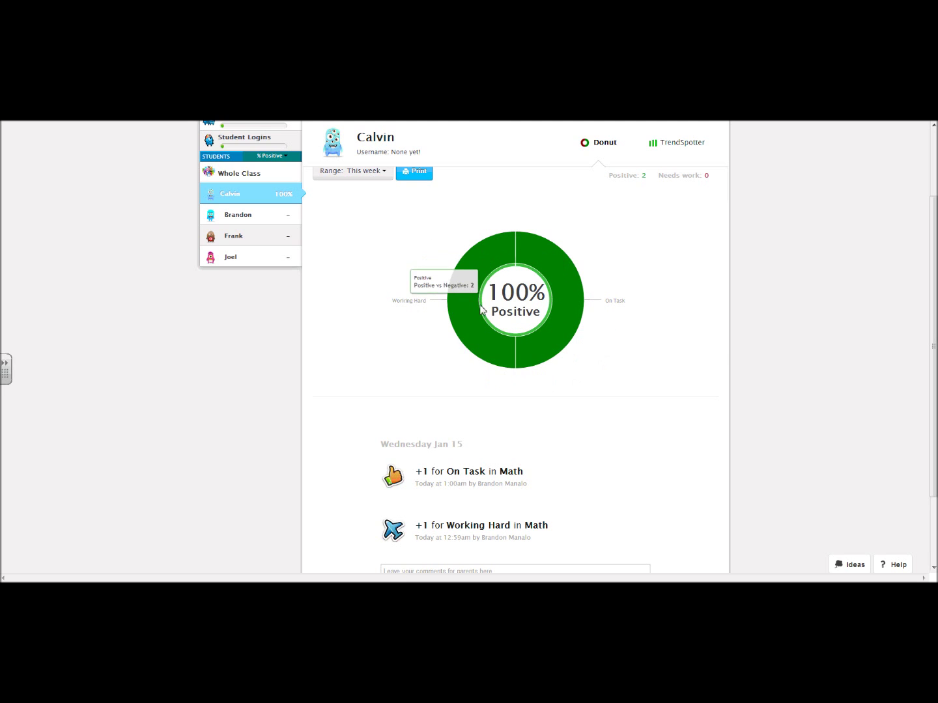
pyautogui.scroll(2, 495, 319)
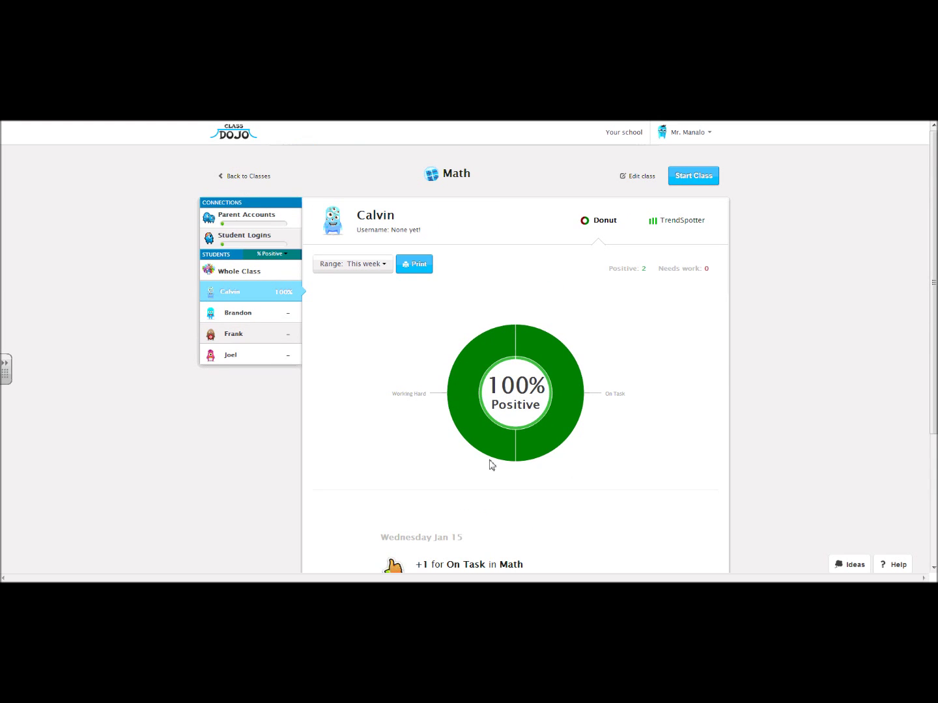
# - Add the comment "Good job today" for parents at the end of this student's report
pyautogui.scroll(-2, 495, 382)
pyautogui.scroll(-2, 473, 385)
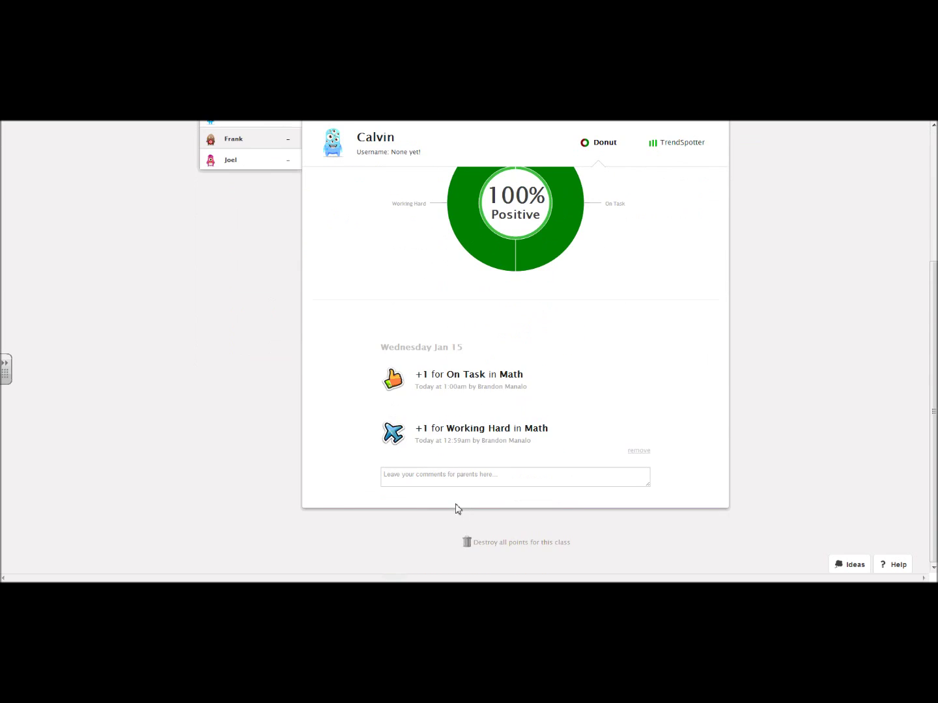
pyautogui.click(394, 485)
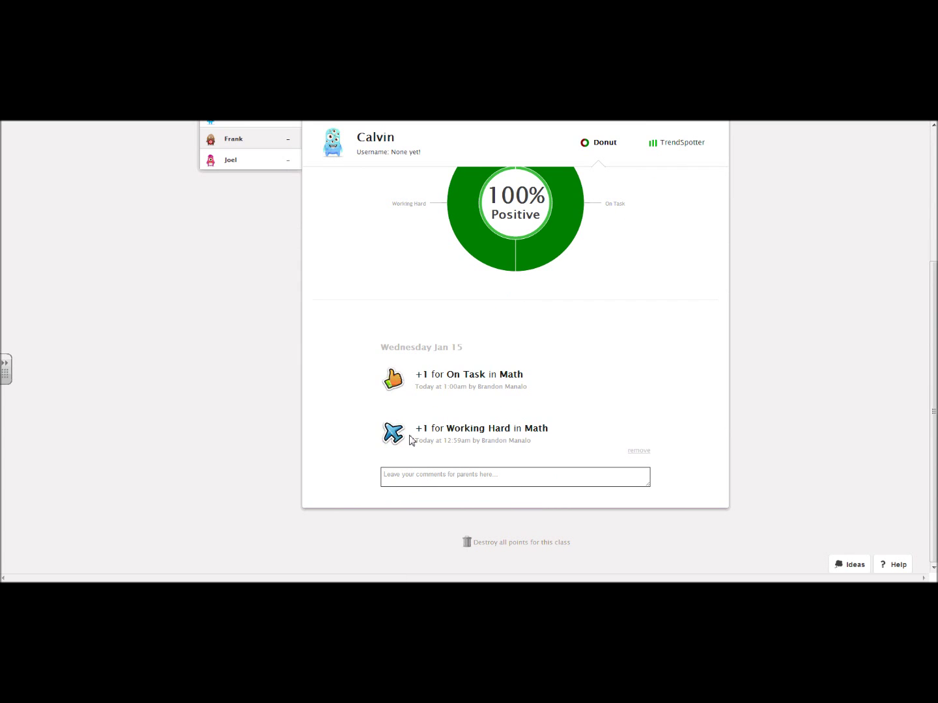
pyautogui.write('Good job today')
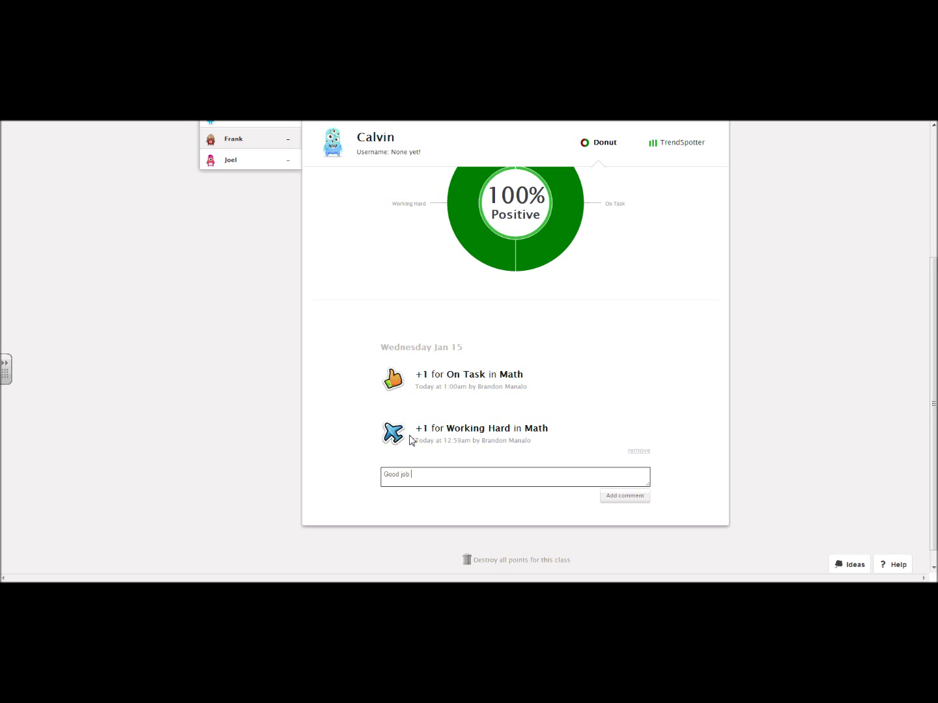
pyautogui.click(623, 497)
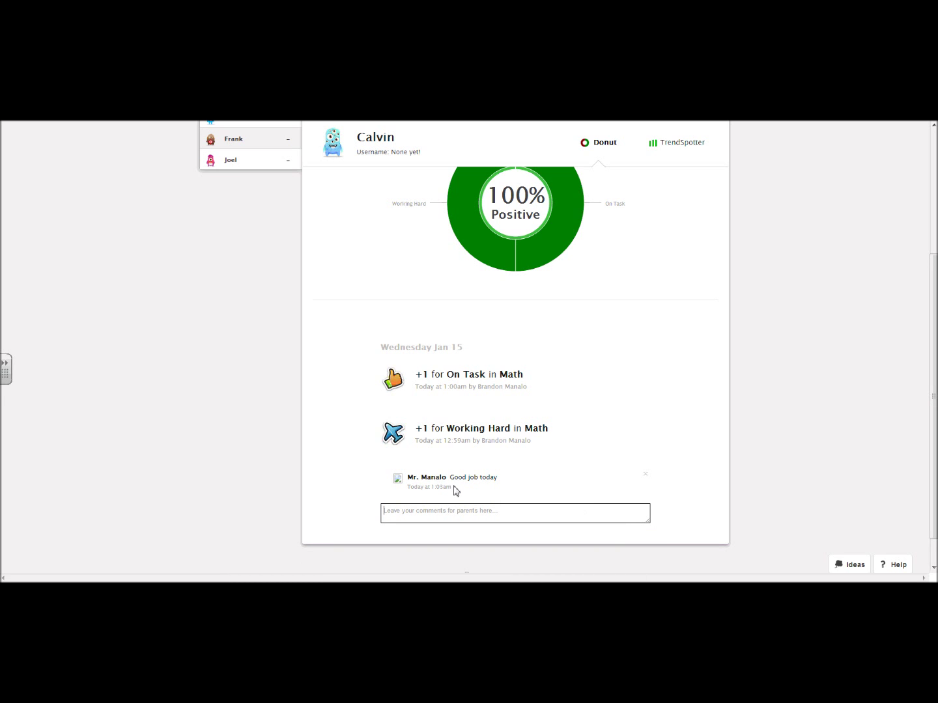
pyautogui.scroll(5, 473, 480)
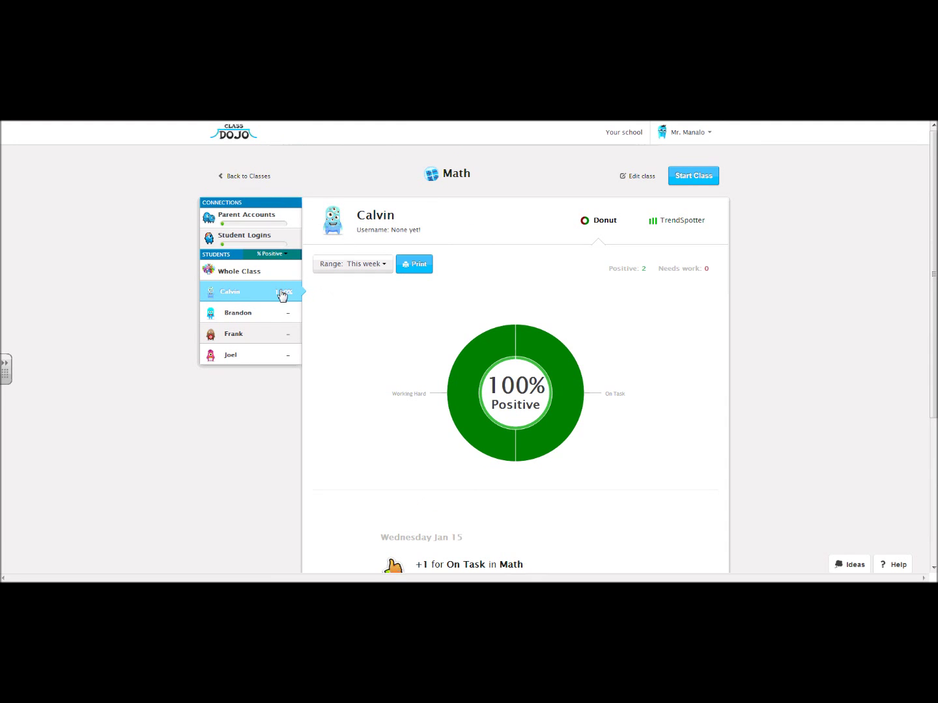
# - Open the report of the second student listed under Whole Class and review the donut chart and awards
pyautogui.click(264, 314)
pyautogui.scroll(-1, 261, 330)
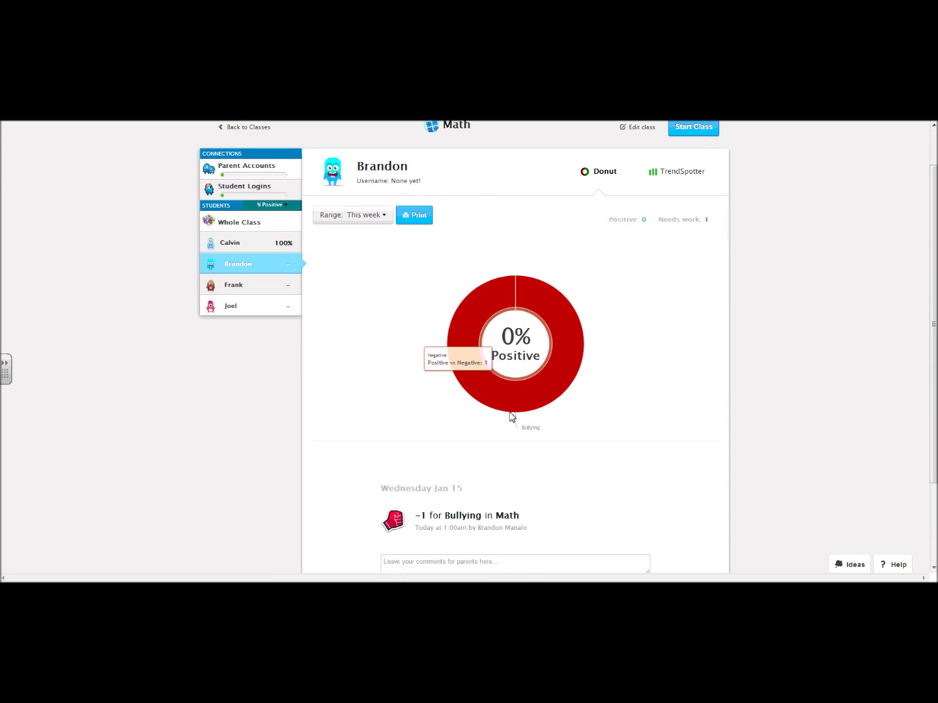
pyautogui.scroll(-2, 532, 437)
# - Add the comment "Bad job very disrespectful" for parents at the end of this student's report
pyautogui.click(430, 481)
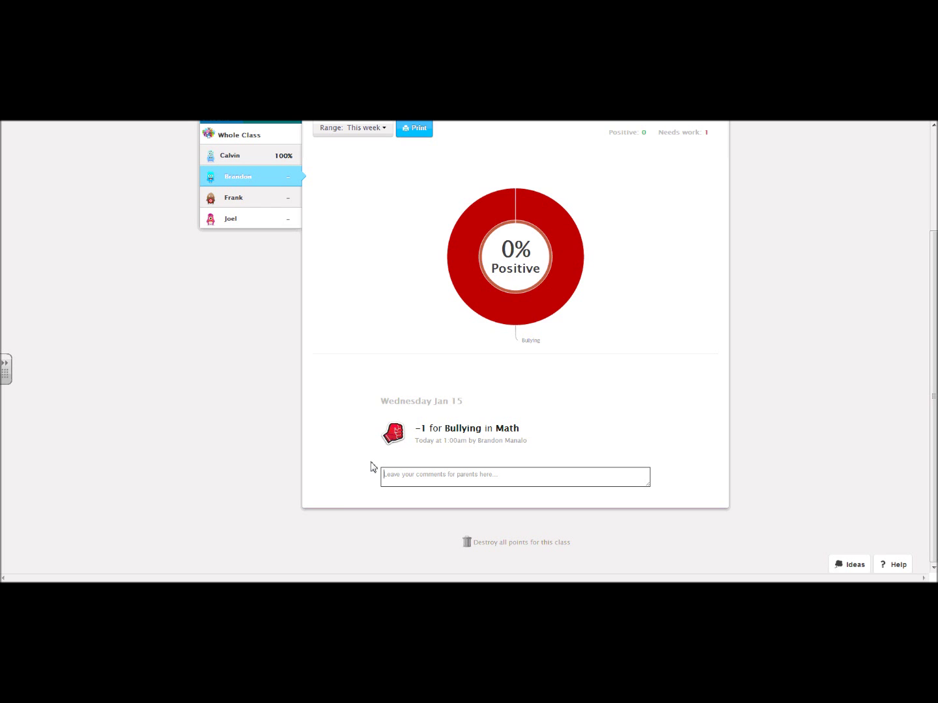
pyautogui.write('Bad job very disrespectful')
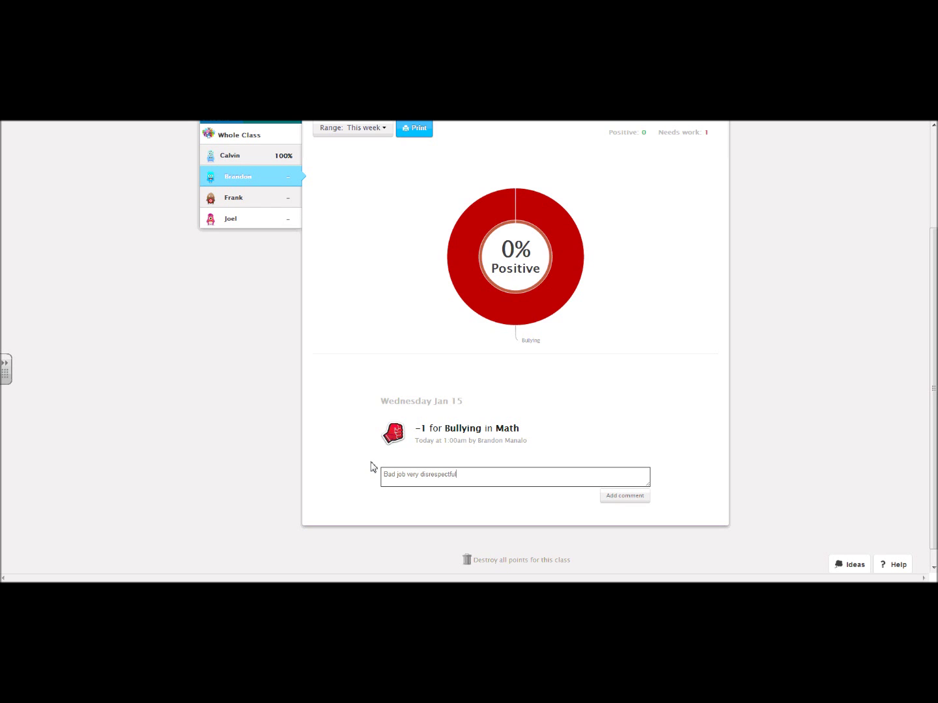
pyautogui.click(622, 498)
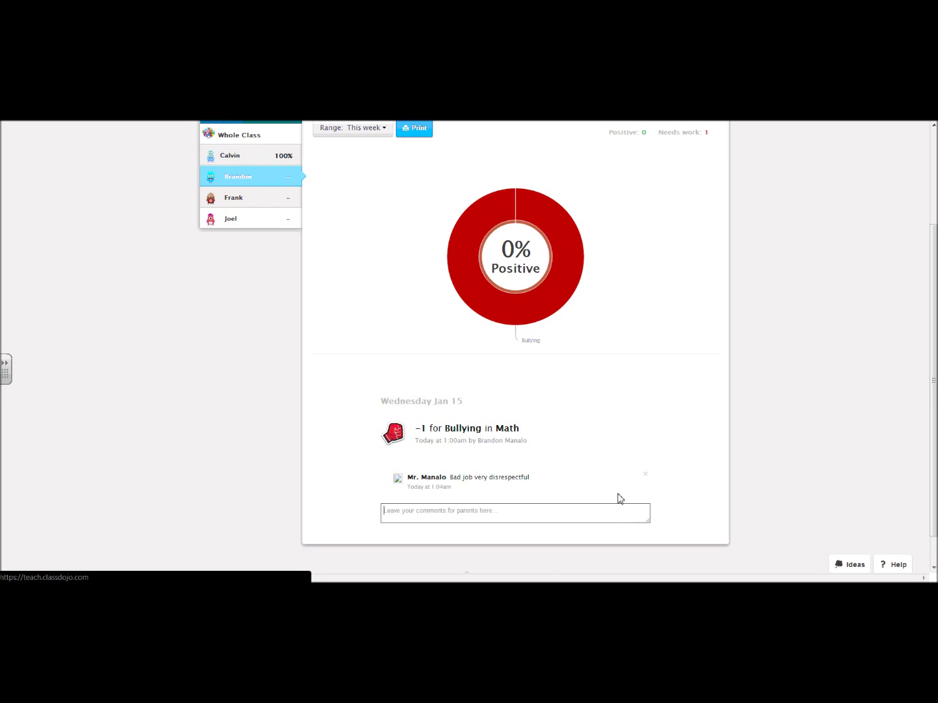
# - Open the class's parent accounts and check the parent email field of each student, leaving them empty
pyautogui.scroll(3, 308, 349)
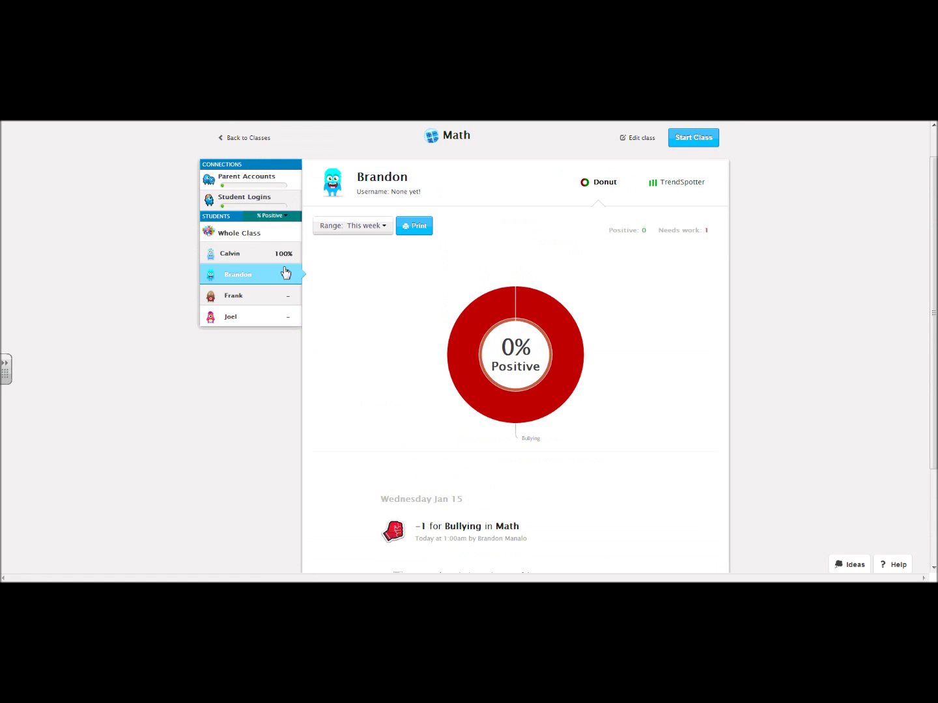
pyautogui.click(246, 179)
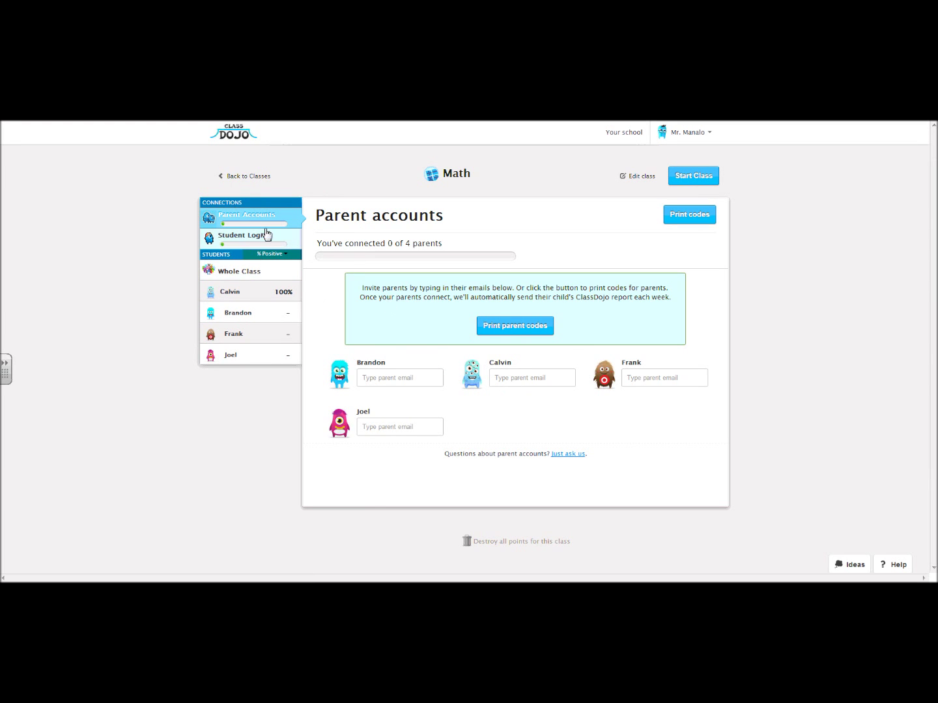
pyautogui.click(386, 377)
pyautogui.click(640, 378)
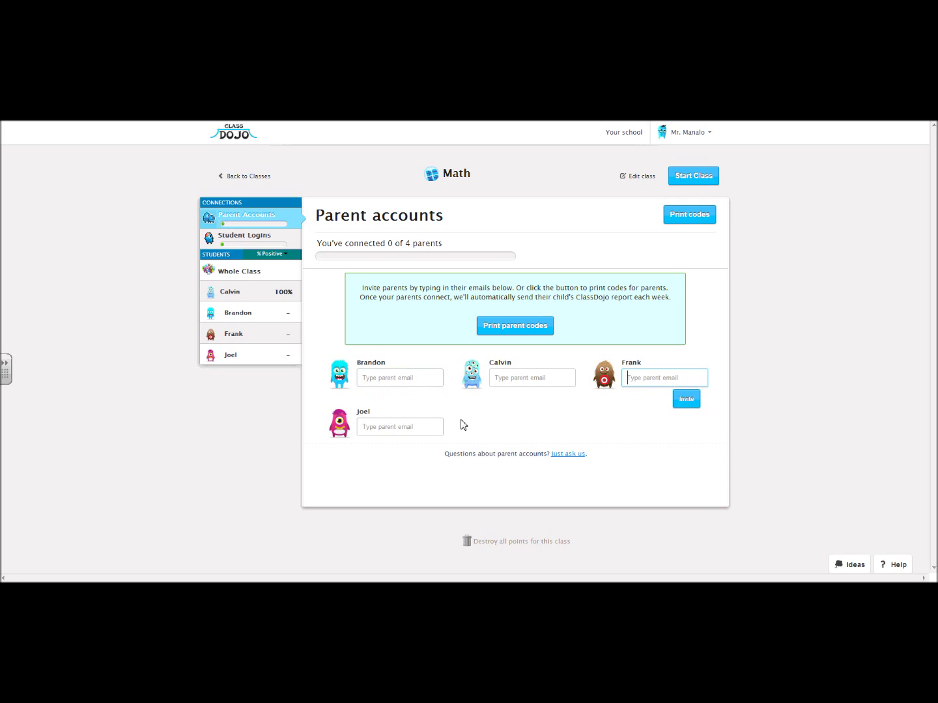
pyautogui.click(398, 426)
pyautogui.click(525, 380)
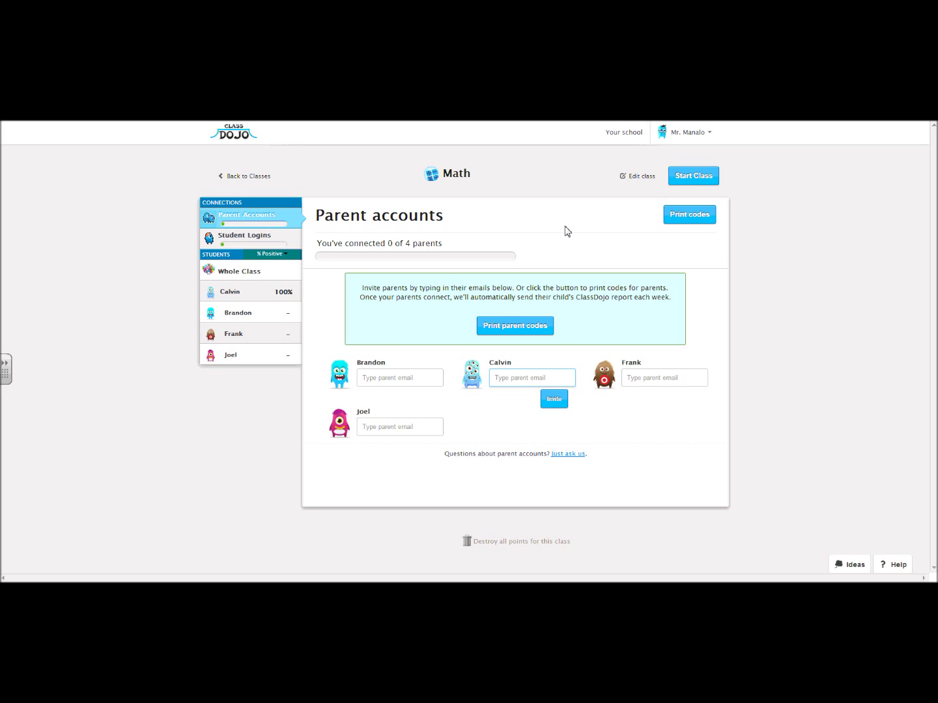
# - Open the student logins page and review the invitation steps and the reasons for student accounts
pyautogui.click(241, 241)
pyautogui.scroll(-3, 511, 449)
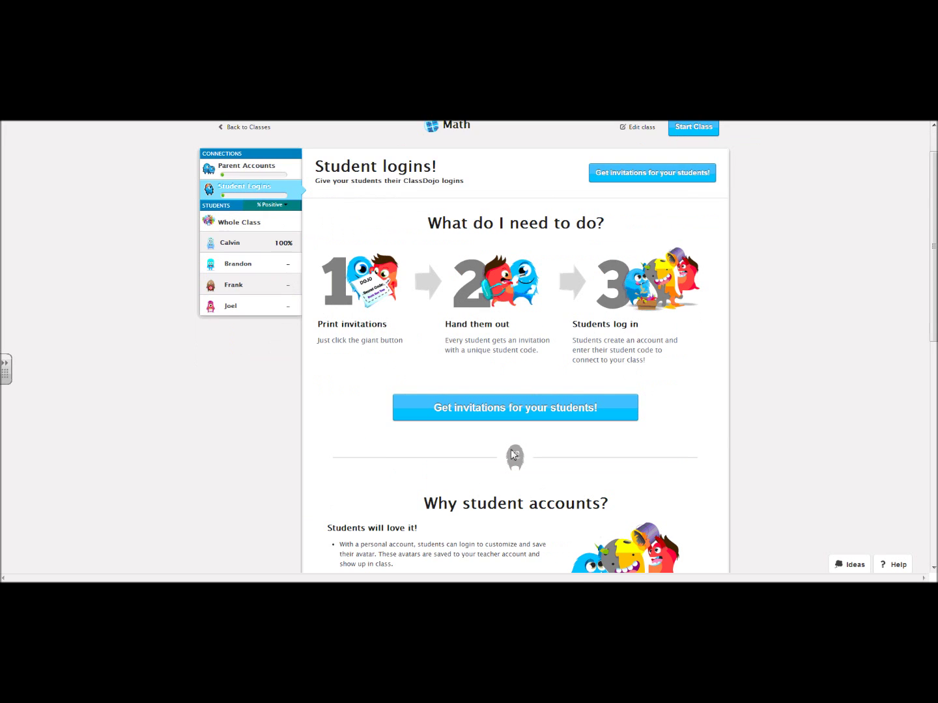
pyautogui.scroll(-15, 498, 393)
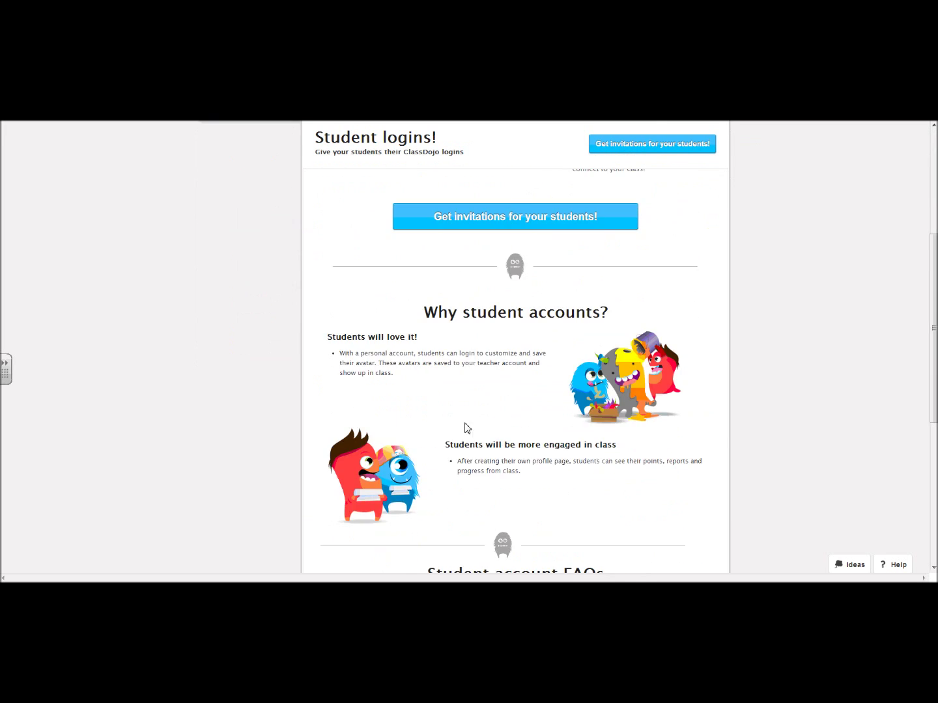
pyautogui.scroll(18, 429, 455)
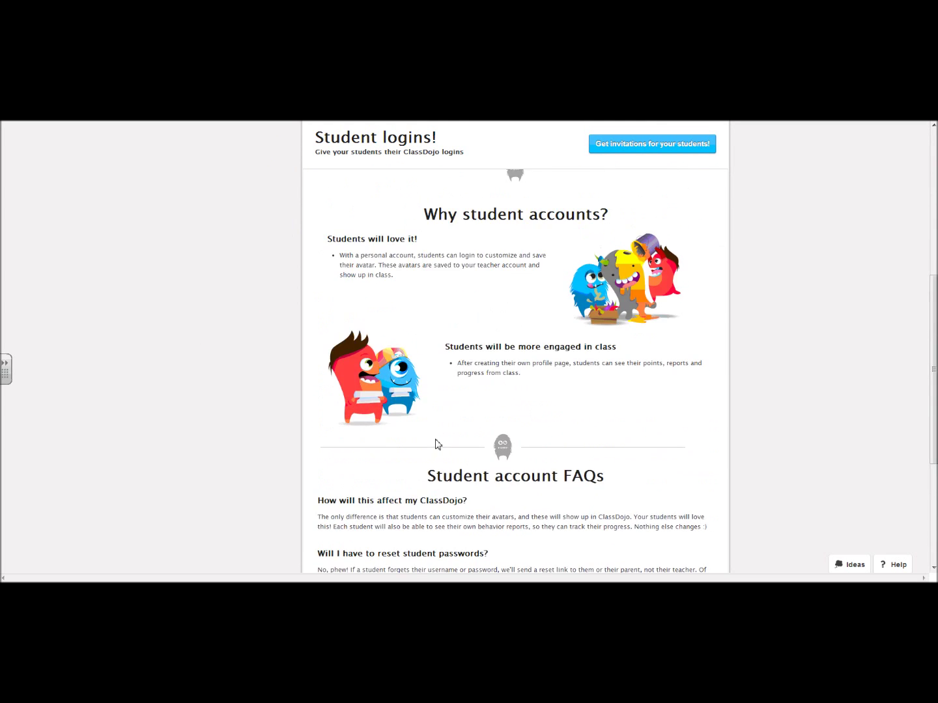
# - Compare the parent accounts and student logins pages once more and return to the overview of all classes
pyautogui.click(256, 218)
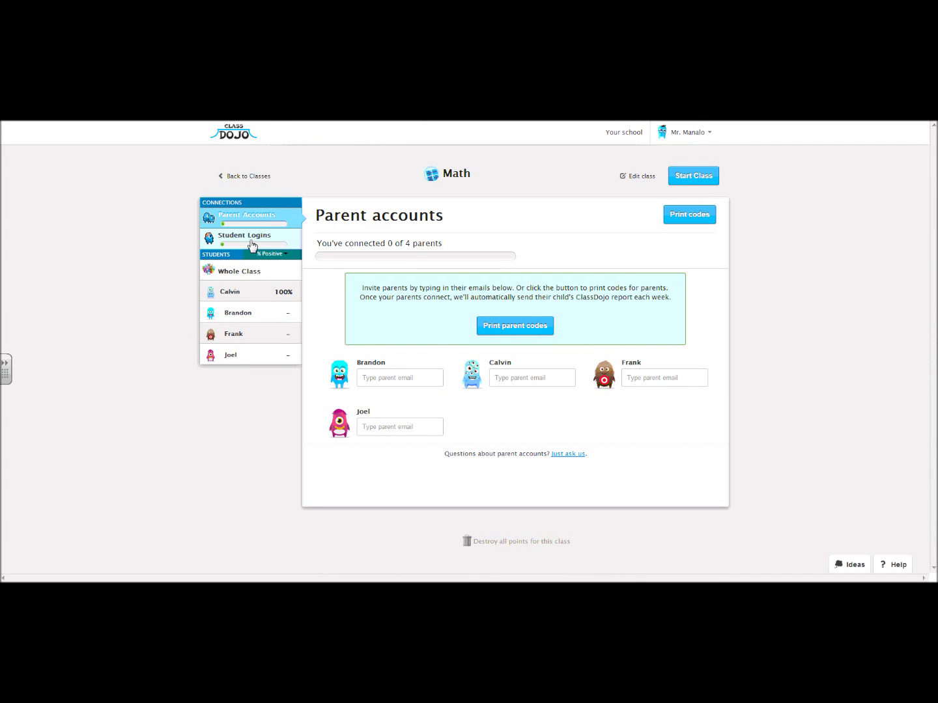
pyautogui.click(254, 242)
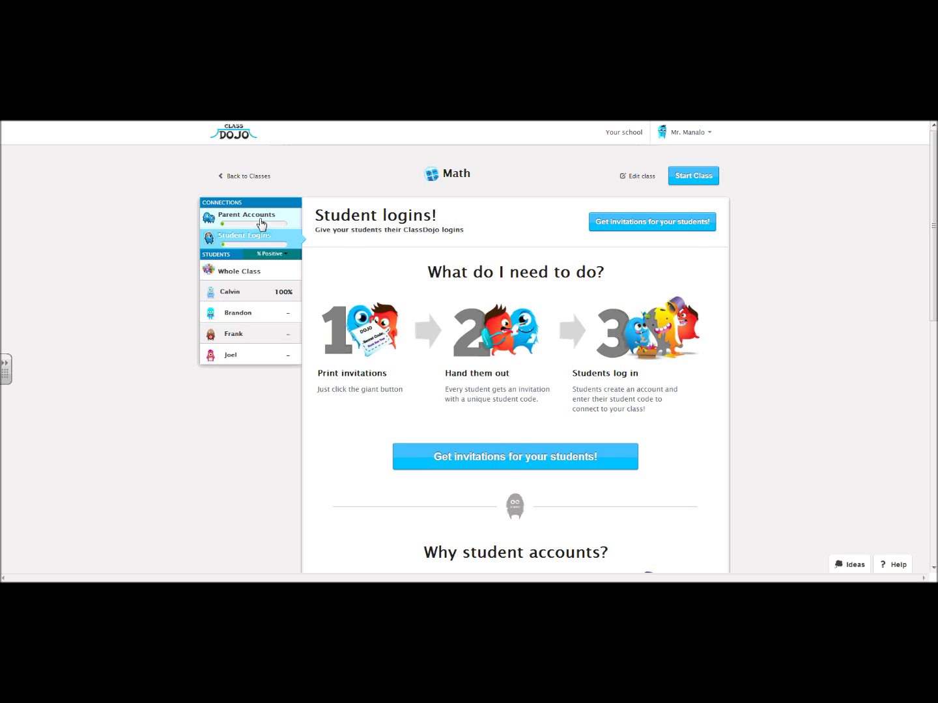
pyautogui.click(261, 224)
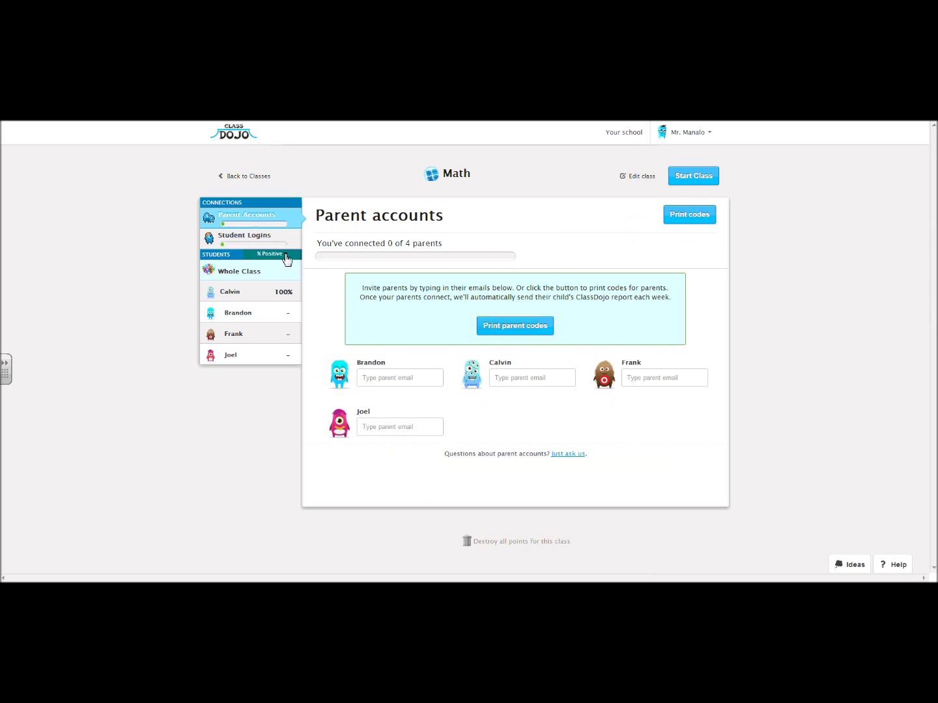
pyautogui.click(213, 242)
pyautogui.click(225, 223)
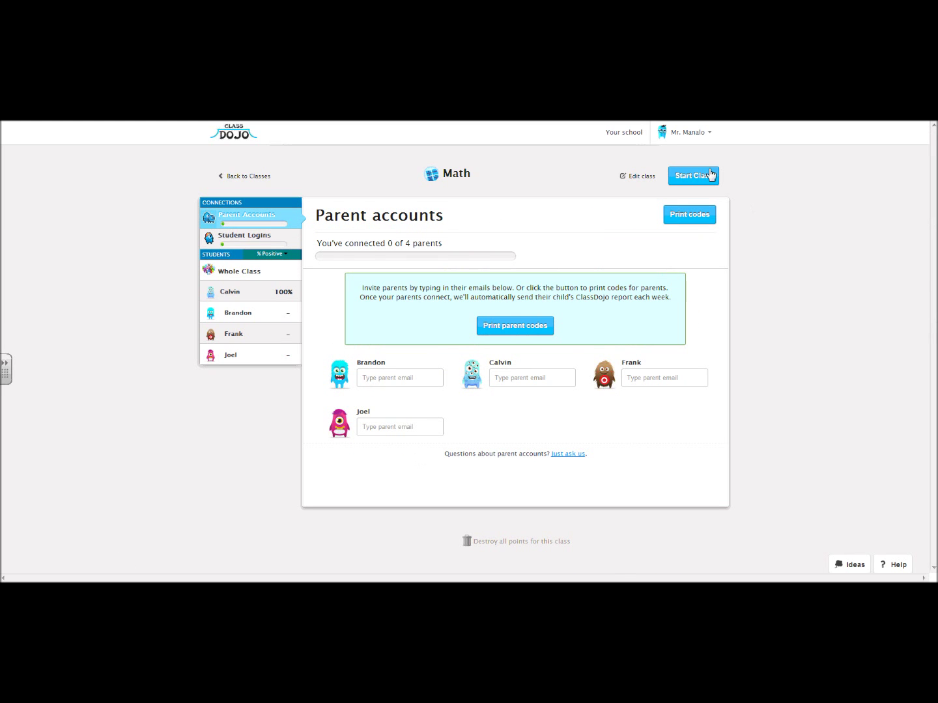
pyautogui.click(263, 184)
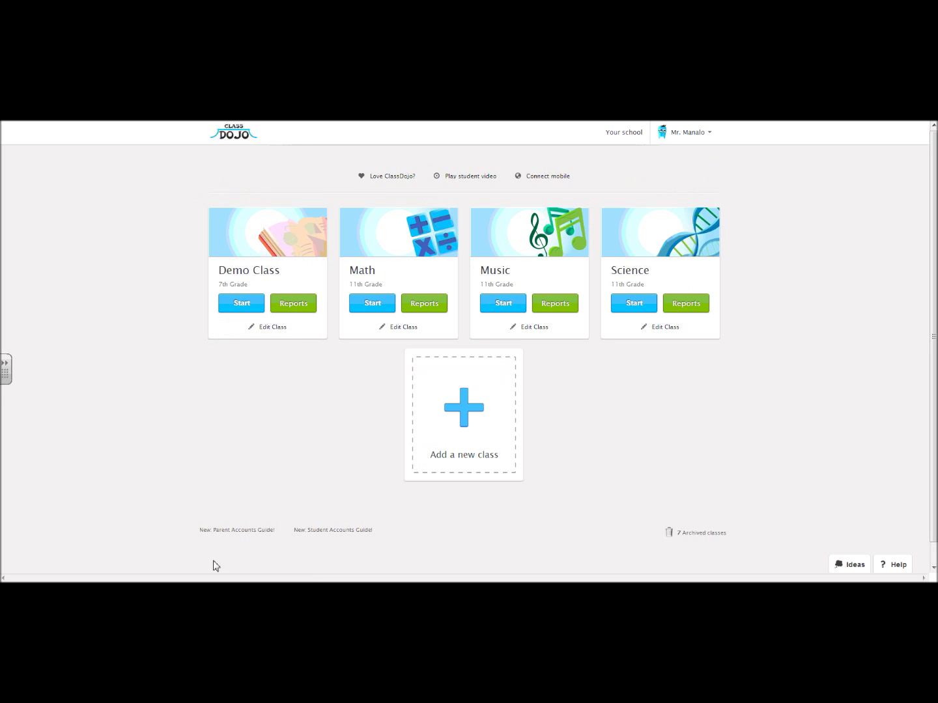
pyautogui.click(123, 579)
pyautogui.click(75, 557)
pyautogui.click(32, 557)
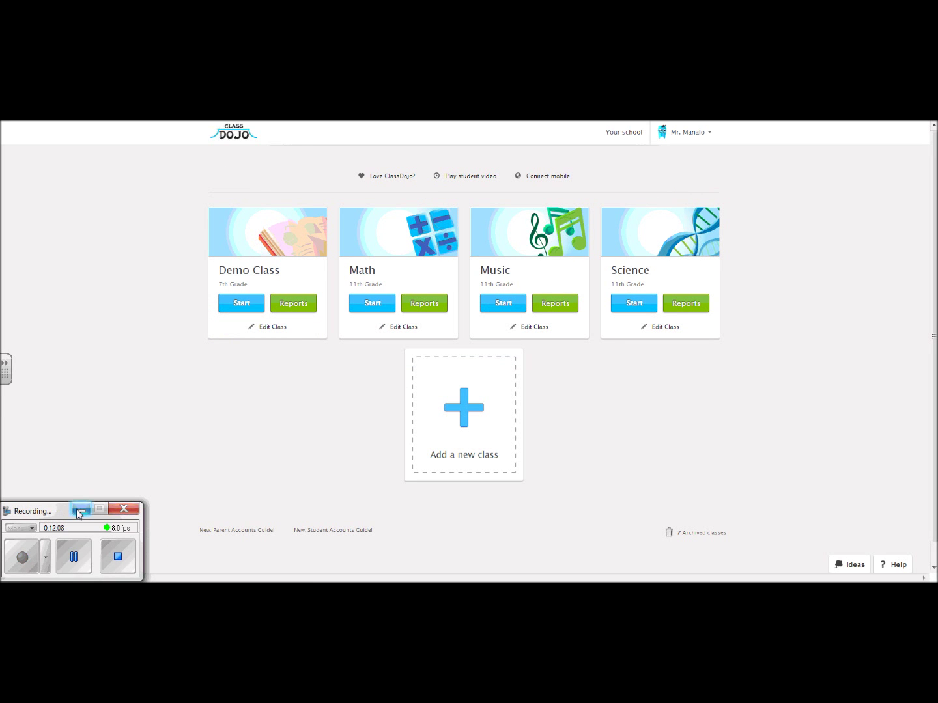
pyautogui.click(80, 510)
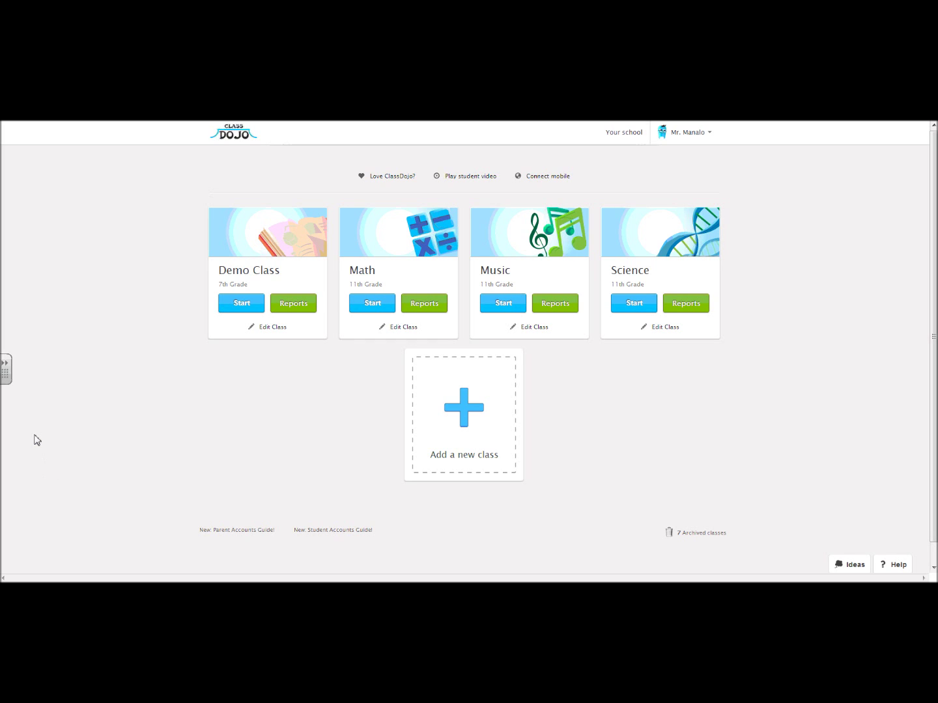
# - Log out of the teacher account
pyautogui.click(688, 133)
pyautogui.click(661, 170)
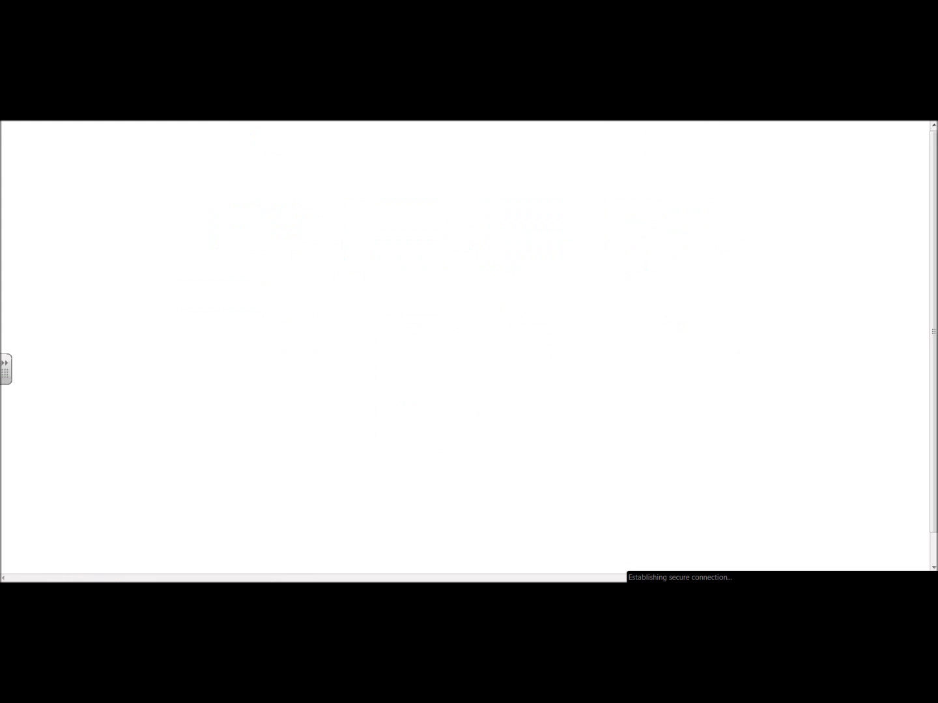